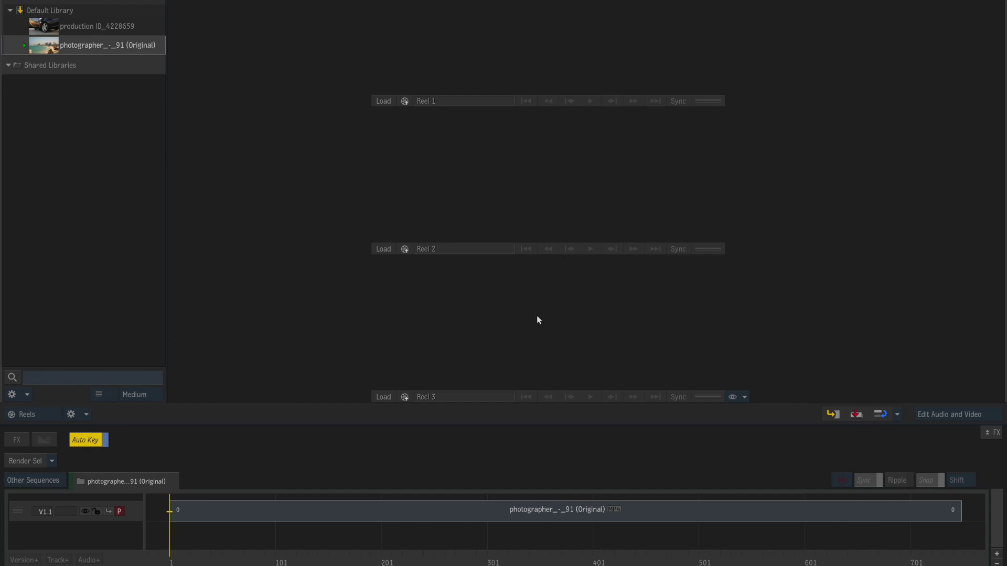
Step: Compare the two Default Library clips, production ID_4228659 and photographer_-_91 (Original), by selecting each in turn and viewing its timeline
{"action": "left_click", "coordinate": [518, 173]}
{"action": "left_click", "coordinate": [102, 25]}
{"action": "left_click", "coordinate": [96, 48]}
{"action": "left_click", "coordinate": [100, 26]}
{"action": "left_click", "coordinate": [101, 42]}
{"action": "left_click", "coordinate": [98, 27]}
{"action": "left_click", "coordinate": [99, 44]}
{"action": "left_click", "coordinate": [100, 28]}
{"action": "left_click", "coordinate": [102, 45]}
{"action": "left_click", "coordinate": [102, 26]}
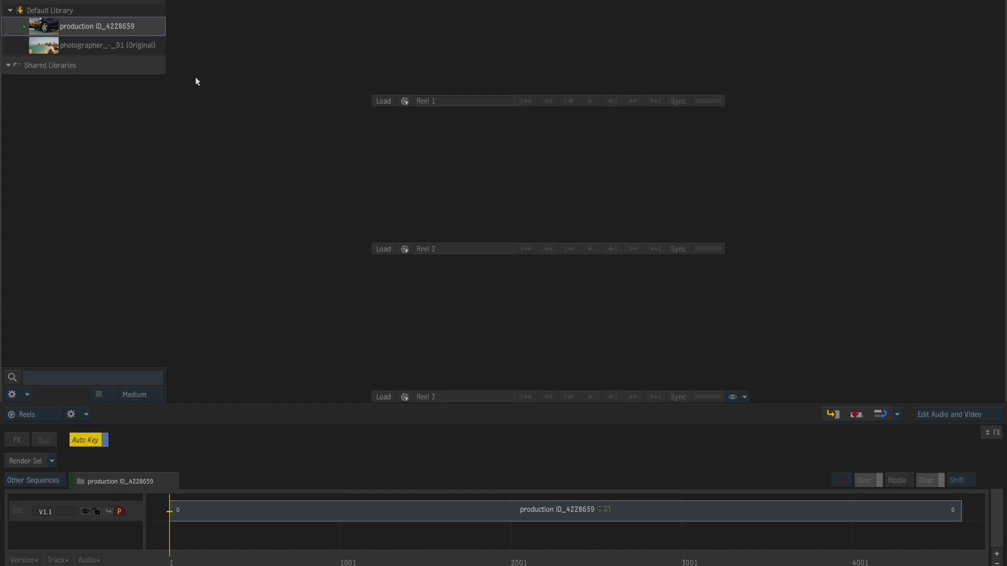
{"action": "left_click", "coordinate": [146, 45]}
{"action": "left_click", "coordinate": [145, 24]}
{"action": "left_click", "coordinate": [148, 44]}
{"action": "left_click", "coordinate": [145, 25]}
{"action": "mouse_move", "coordinate": [309, 553]}
{"action": "left_mouse_down"}
{"action": "mouse_move", "coordinate": [789, 526]}
{"action": "mouse_move", "coordinate": [306, 545]}
{"action": "left_mouse_up"}
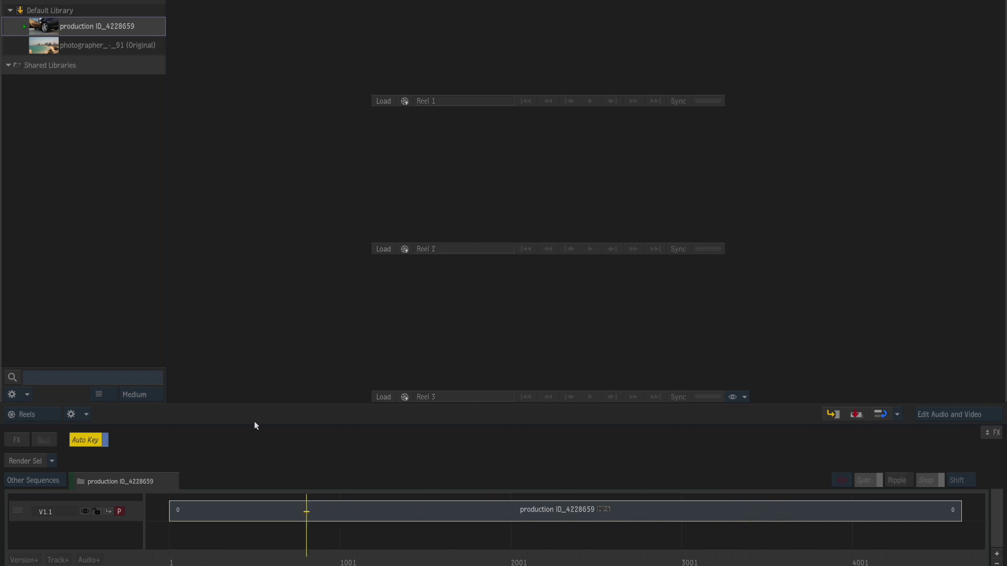
{"action": "left_click", "coordinate": [146, 45]}
{"action": "left_click", "coordinate": [148, 27]}
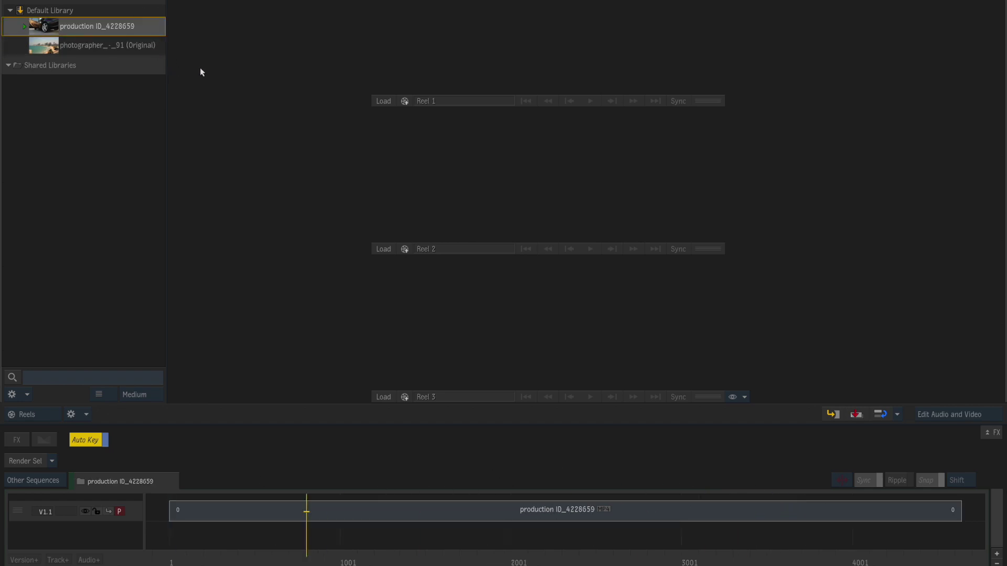
{"action": "left_click", "coordinate": [141, 45]}
{"action": "left_click", "coordinate": [145, 31]}
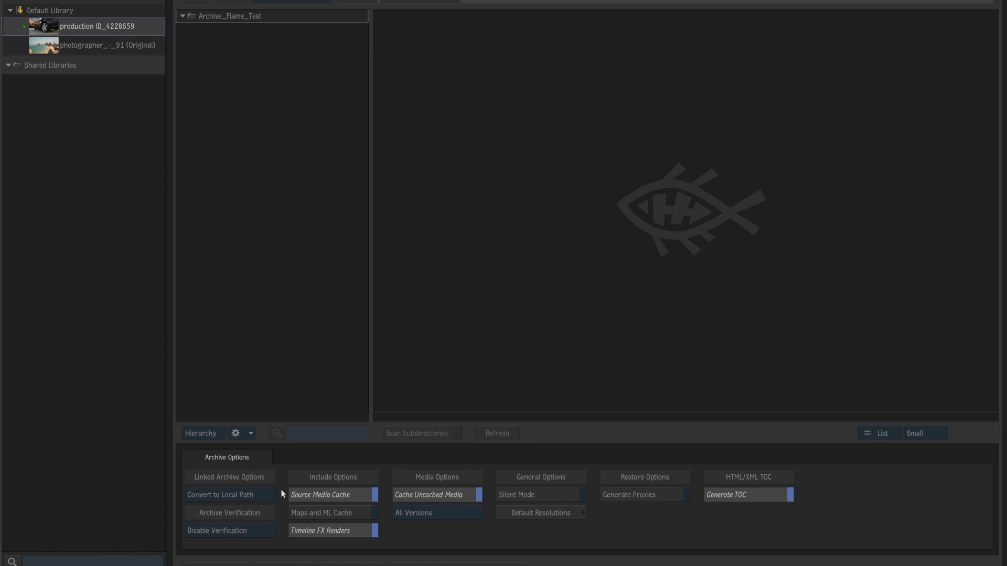
Step: Start a new archive in Archive_Flame_Test and toggle its file size limit off and back on
{"action": "left_click", "coordinate": [224, 558]}
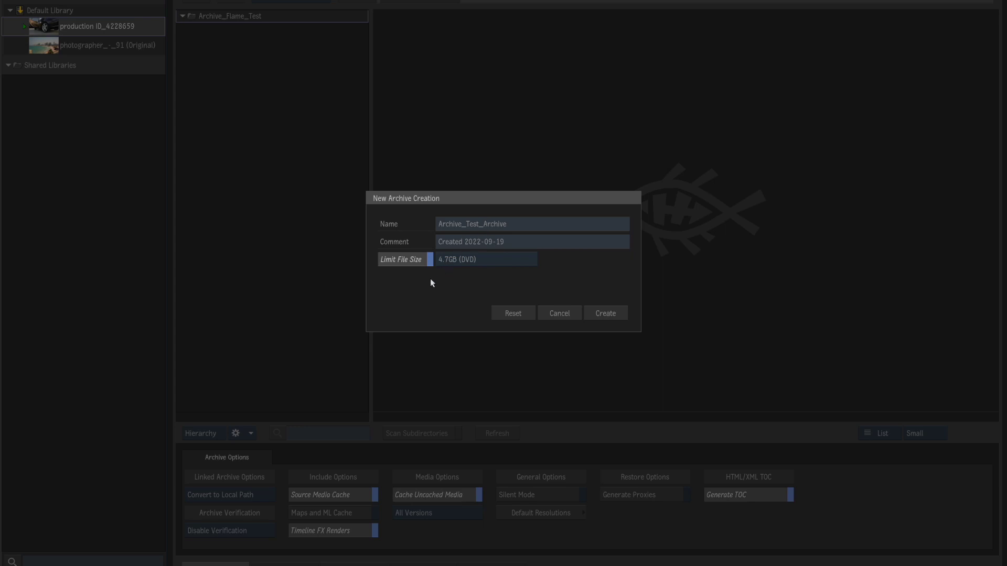
{"action": "left_click", "coordinate": [405, 262]}
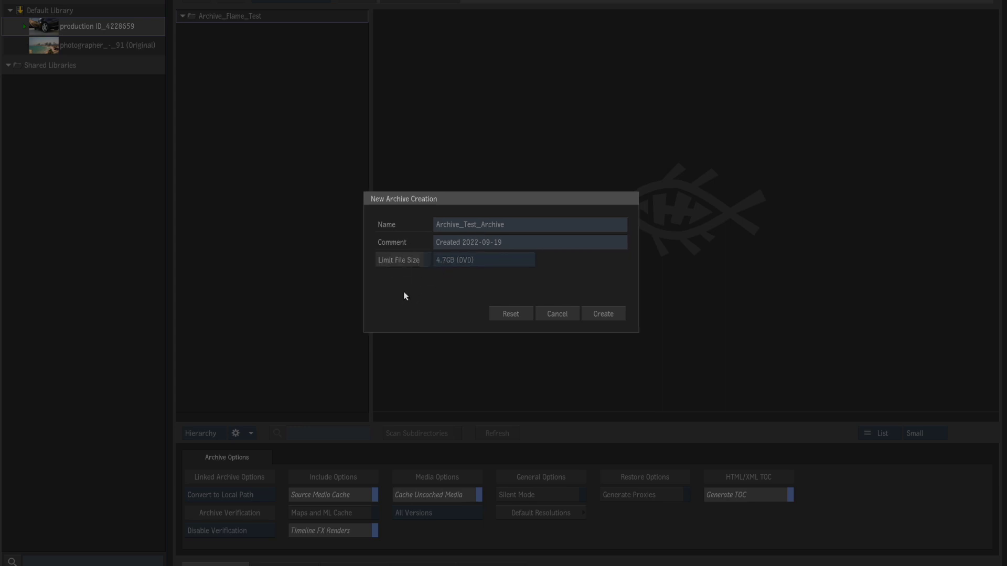
{"action": "left_click", "coordinate": [414, 267]}
Step: Try the 1GB (Default) file size limit for the new archive, then return it to 4.7GB (DVD)
{"action": "left_click_drag", "start_coordinate": [455, 262], "coordinate": [461, 408]}
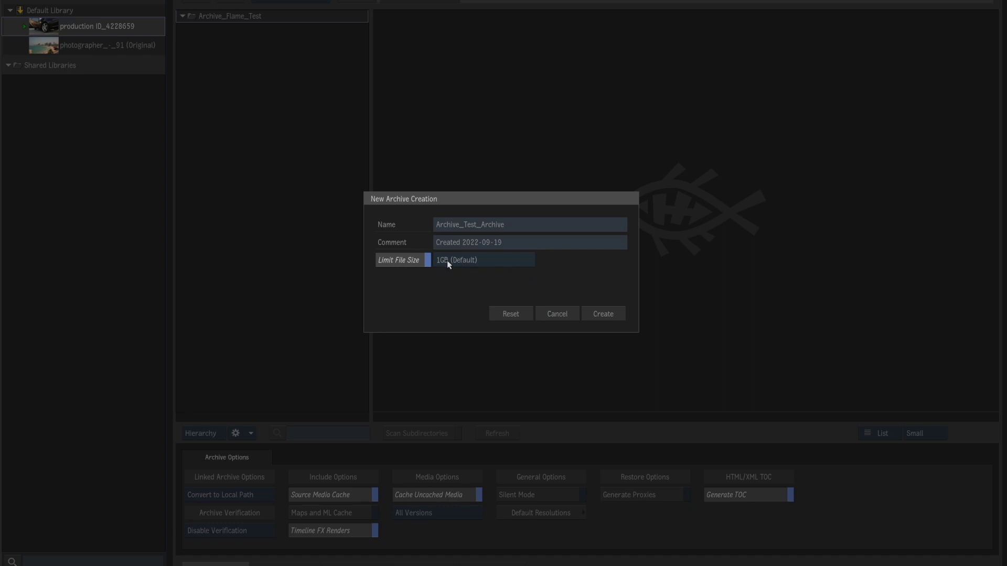
{"action": "left_click_drag", "start_coordinate": [442, 268], "coordinate": [431, 294]}
{"action": "left_click", "coordinate": [483, 261]}
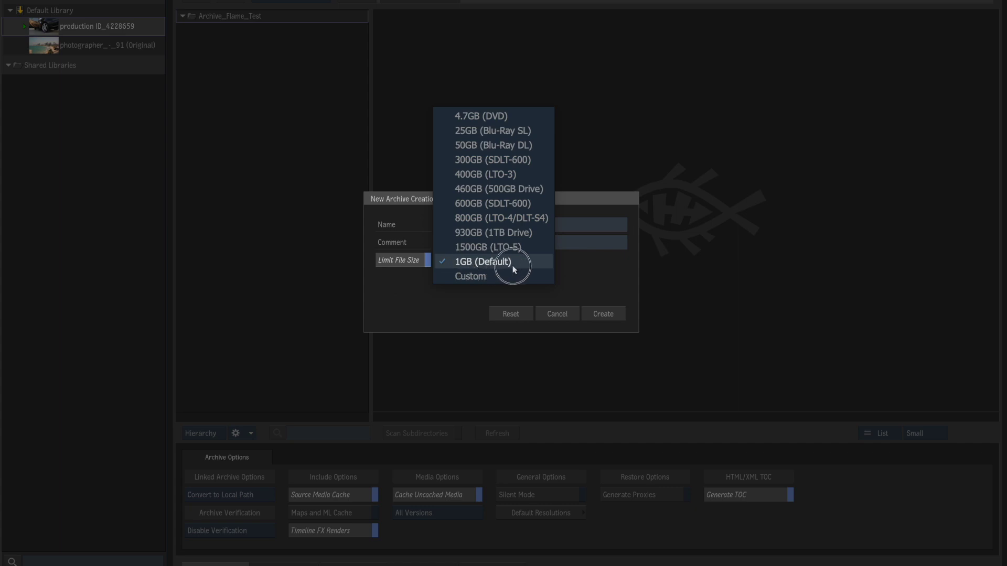
{"action": "left_click", "coordinate": [575, 267]}
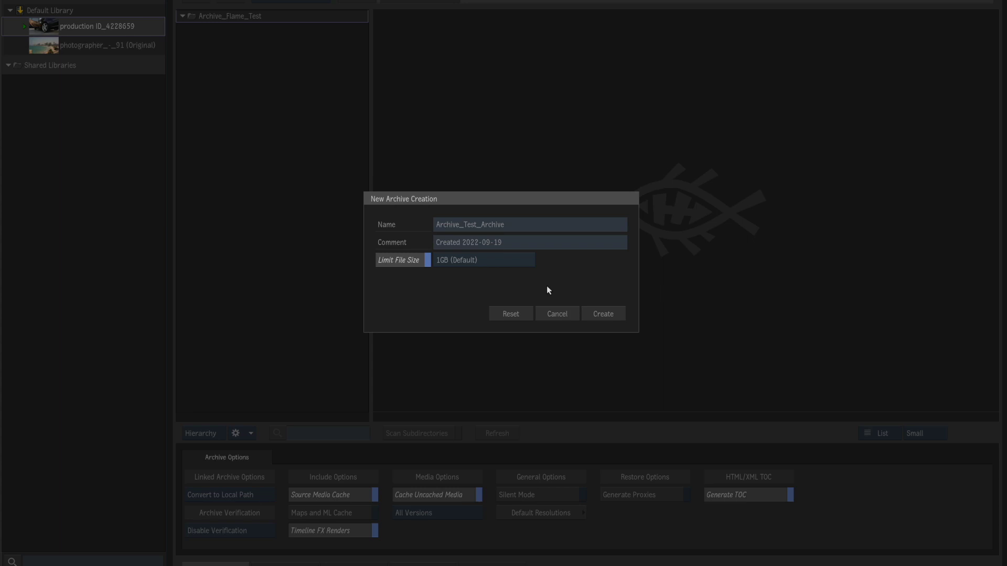
{"action": "left_click", "coordinate": [478, 260]}
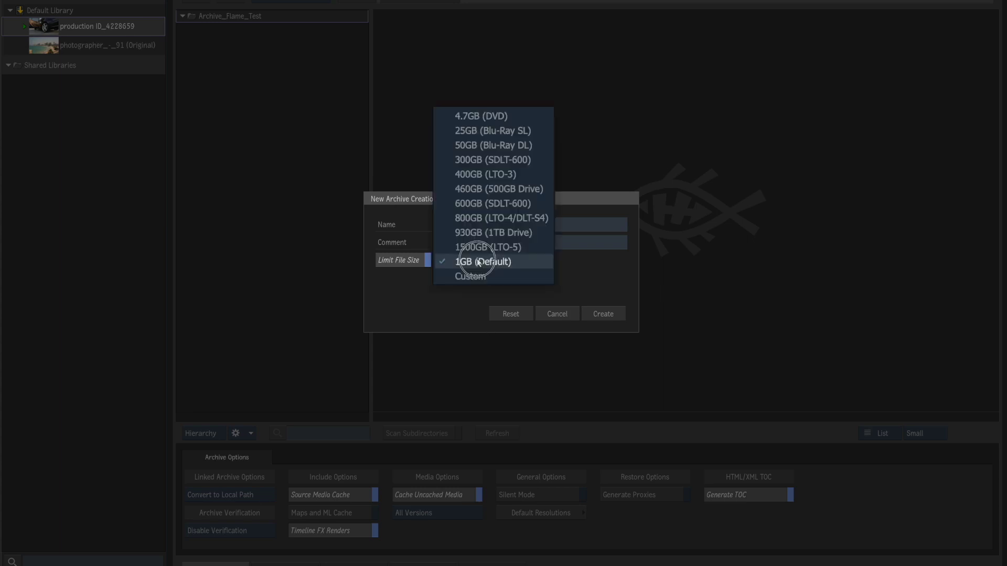
{"action": "left_click", "coordinate": [500, 113]}
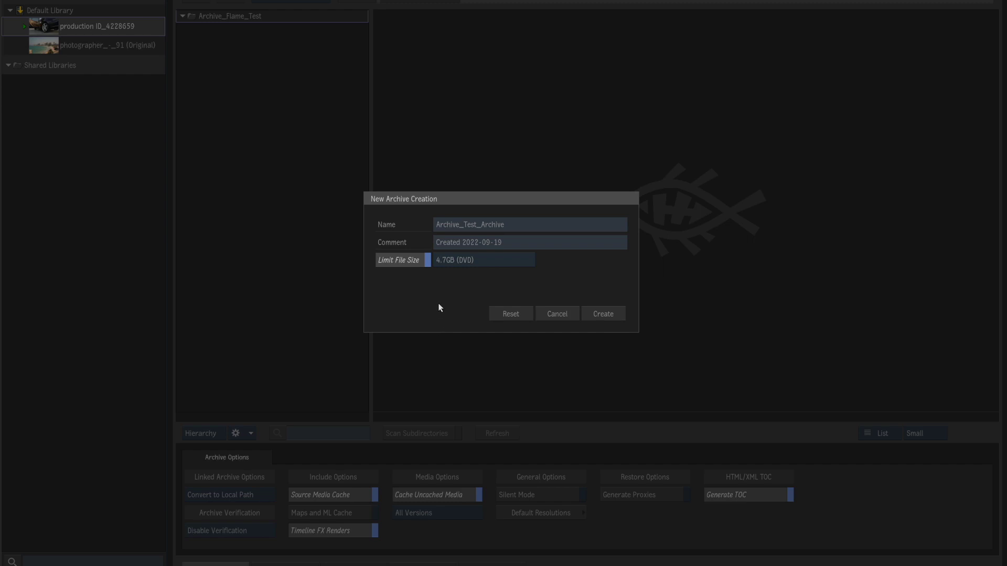
Step: Try the 25GB (Blu-Ray SL) file size limit, then restore the 4.7GB (DVD) limit
{"action": "left_click", "coordinate": [477, 260]}
{"action": "left_click", "coordinate": [506, 276]}
{"action": "left_click", "coordinate": [510, 266]}
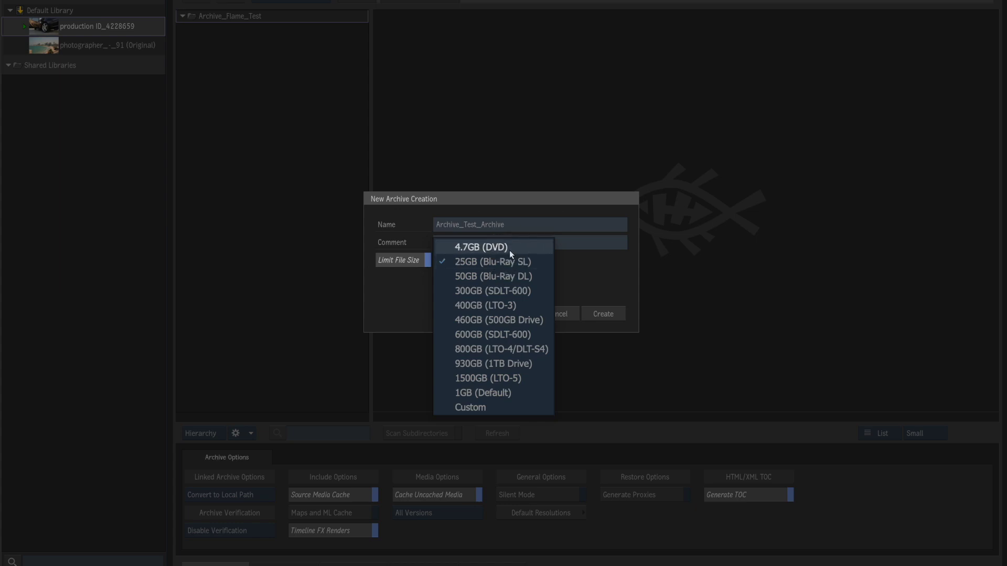
{"action": "left_click", "coordinate": [510, 248]}
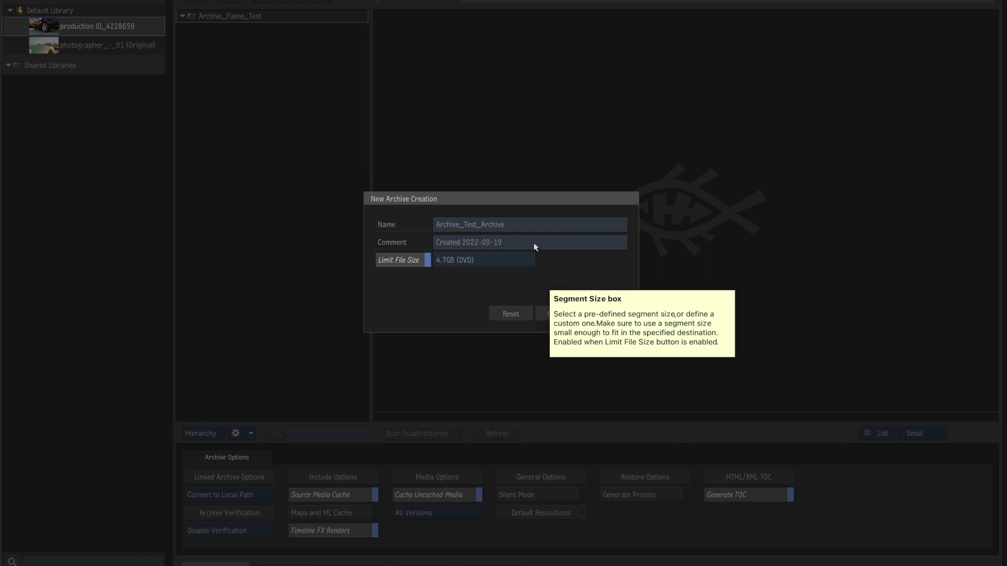
Step: Review the predefined segment sizes available for limiting the archive's file size
{"action": "left_click", "coordinate": [470, 260]}
{"action": "left_click", "coordinate": [439, 273]}
{"action": "left_click", "coordinate": [487, 259]}
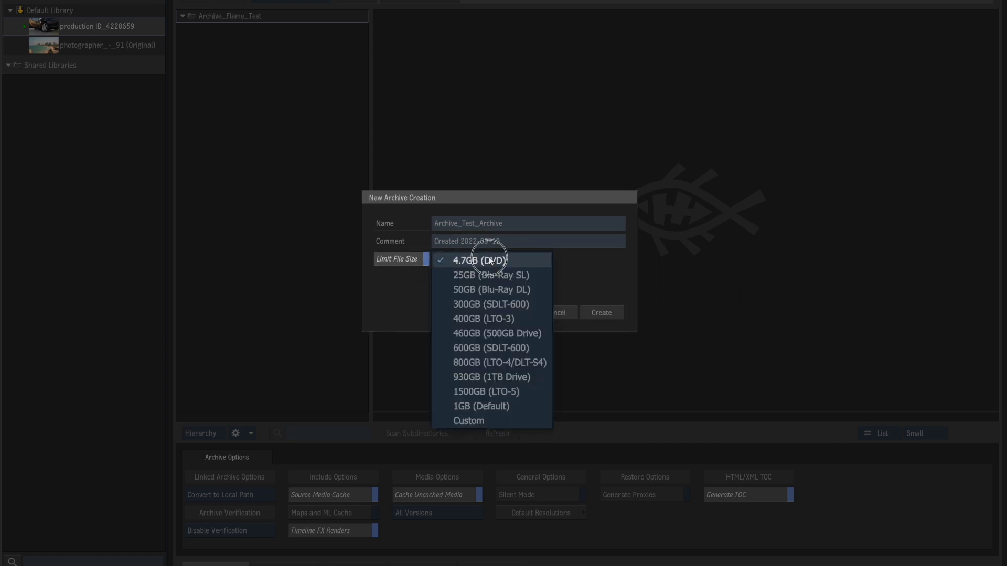
{"action": "left_click", "coordinate": [399, 297]}
{"action": "left_click", "coordinate": [456, 260]}
{"action": "left_click", "coordinate": [482, 260]}
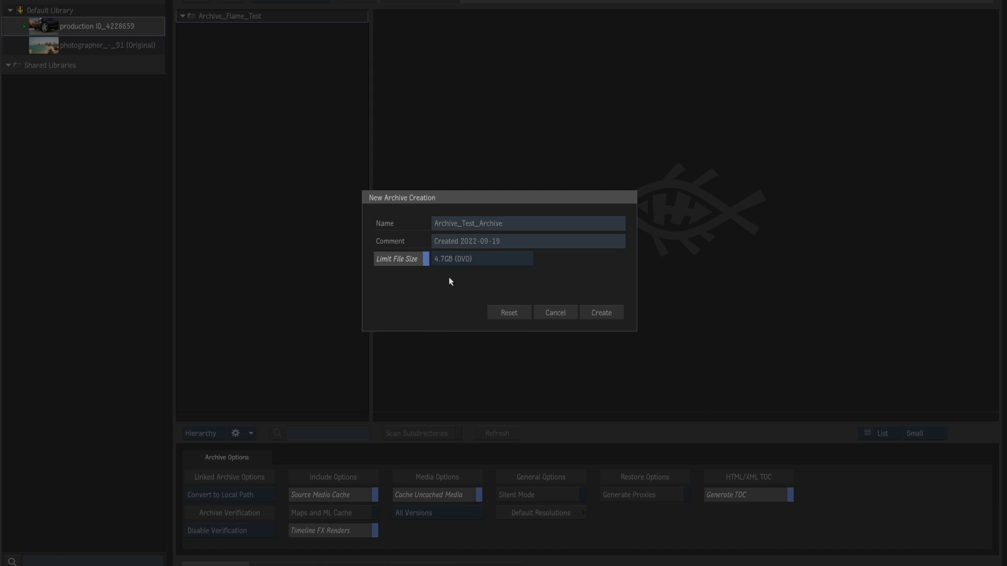
Step: Try the 25GB (Blu-Ray SL) and 400GB (LTO-3) file size limits for the new archive
{"action": "left_click", "coordinate": [480, 262]}
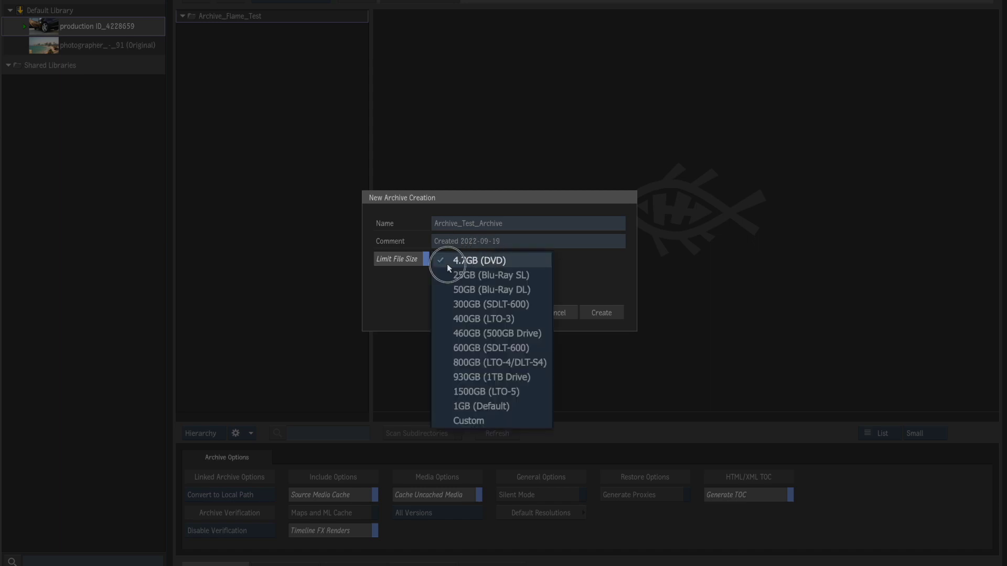
{"action": "left_click", "coordinate": [459, 275]}
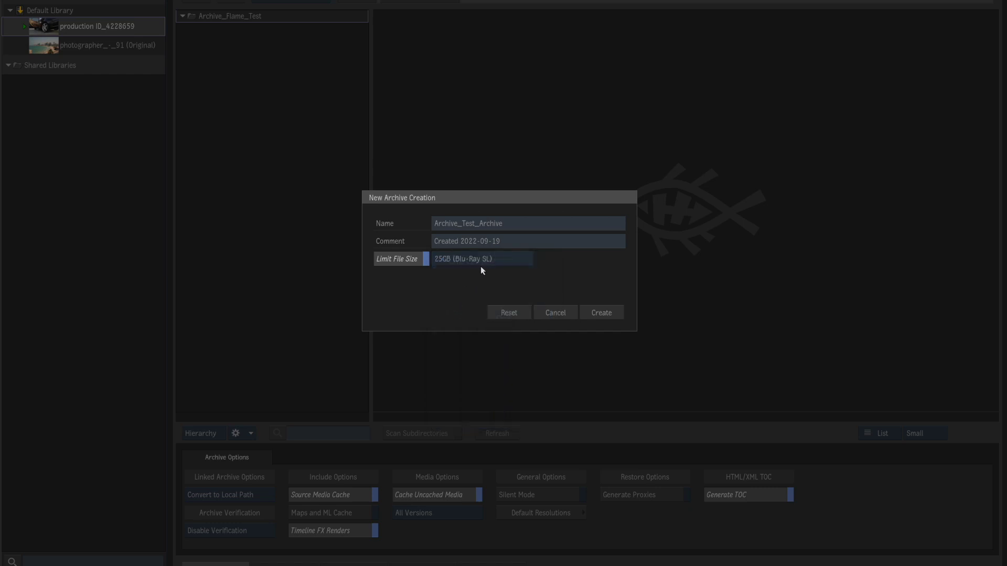
{"action": "left_click", "coordinate": [502, 260]}
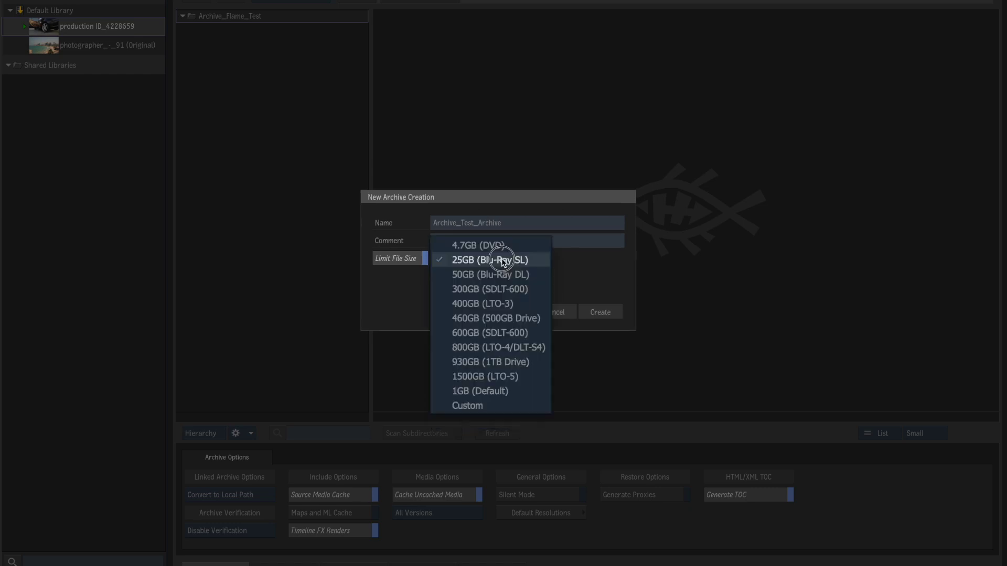
{"action": "left_click", "coordinate": [478, 307]}
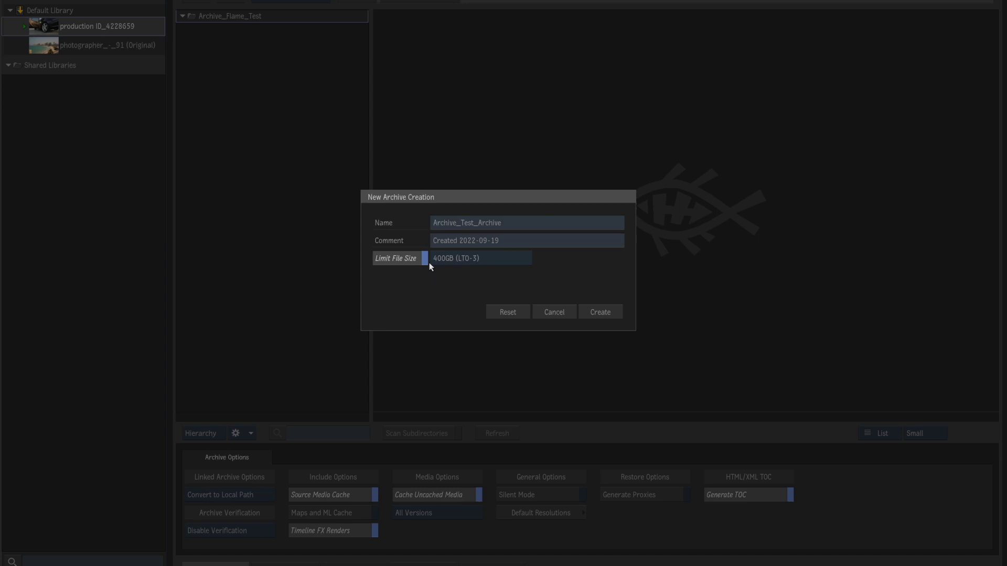
Step: Set the file size limit to 4.7GB (DVD) and create the archive Archive_Test_Archive
{"action": "left_click", "coordinate": [514, 260]}
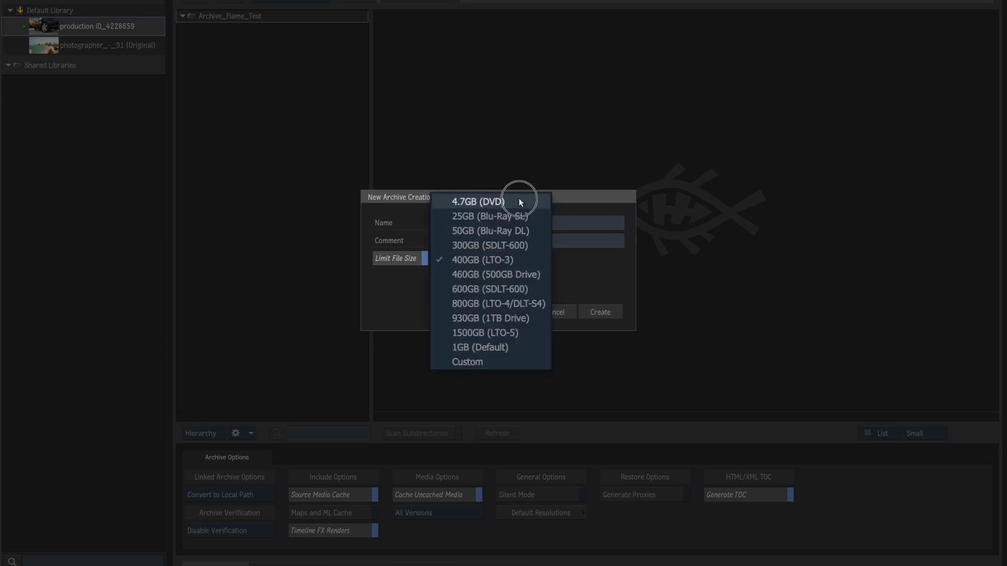
{"action": "left_click", "coordinate": [480, 202]}
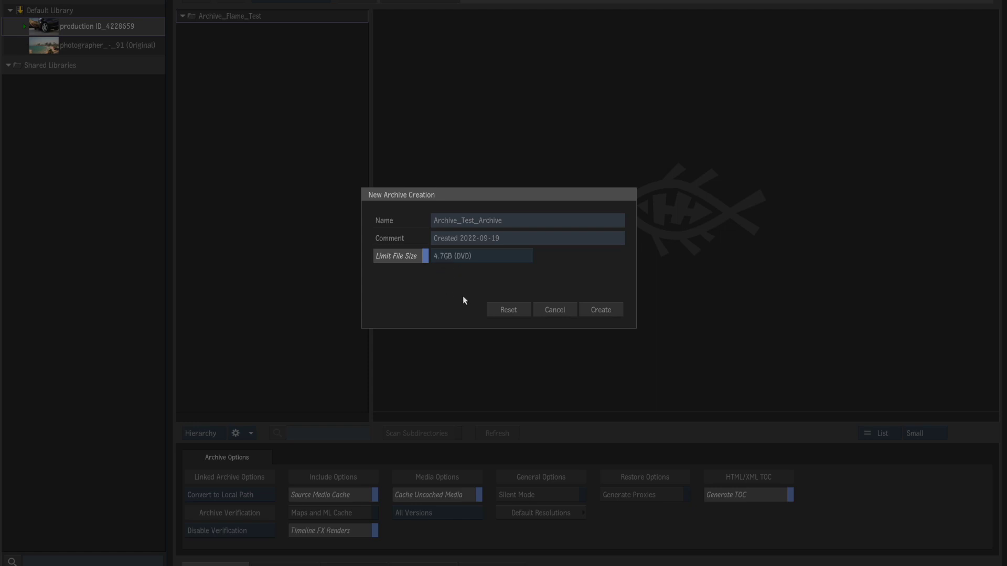
{"action": "left_click", "coordinate": [600, 311]}
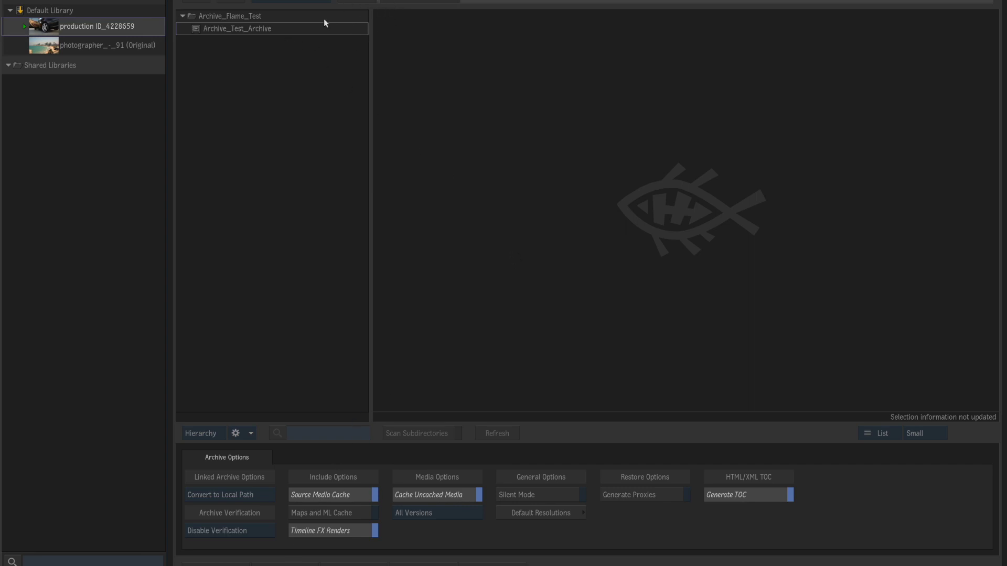
Step: Open Archive_Test_Archive, expand its archive session and inspect the two clips stored in its Default Library
{"action": "double_click", "coordinate": [274, 31]}
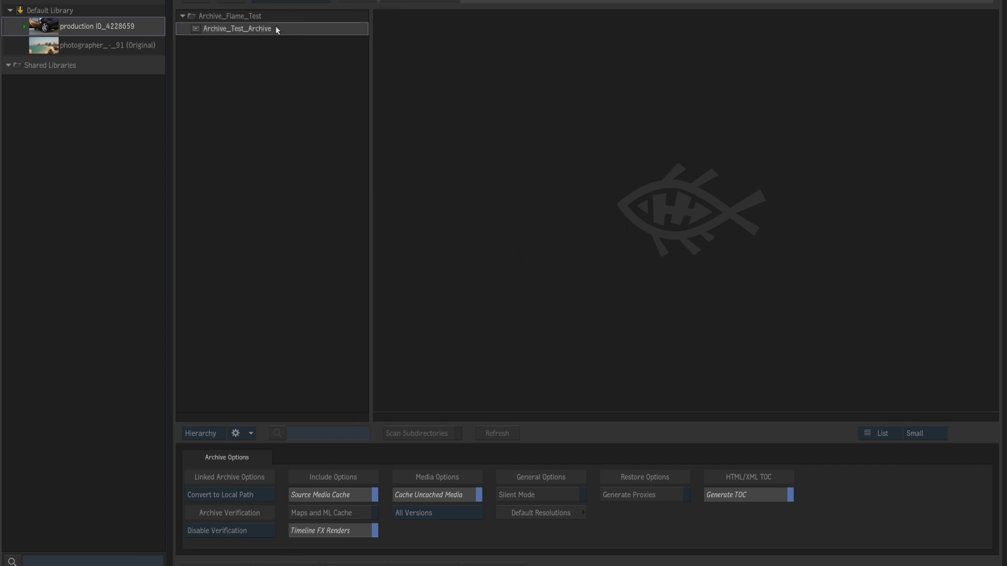
{"action": "left_click", "coordinate": [183, 29]}
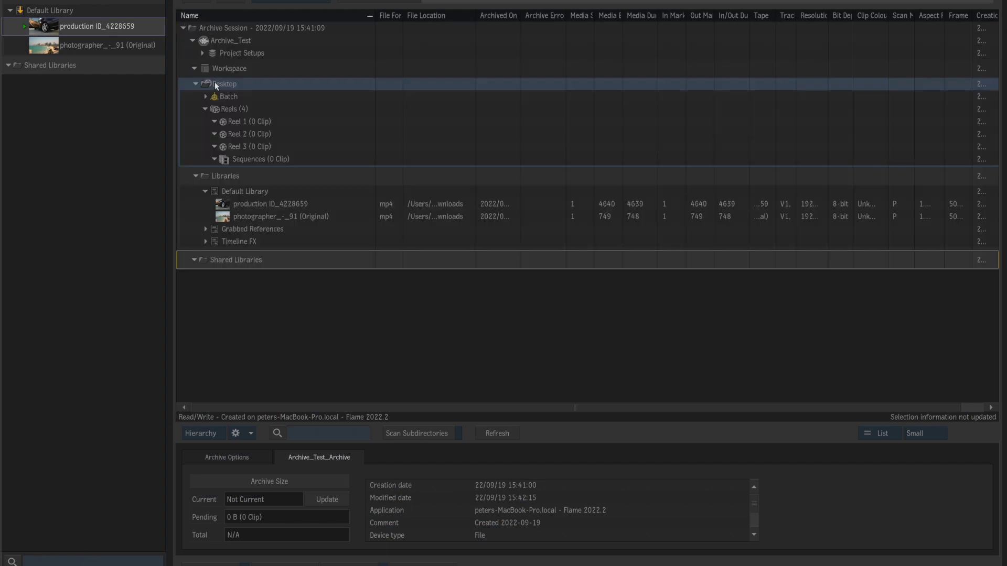
{"action": "left_click", "coordinate": [240, 204]}
{"action": "left_click", "coordinate": [244, 217]}
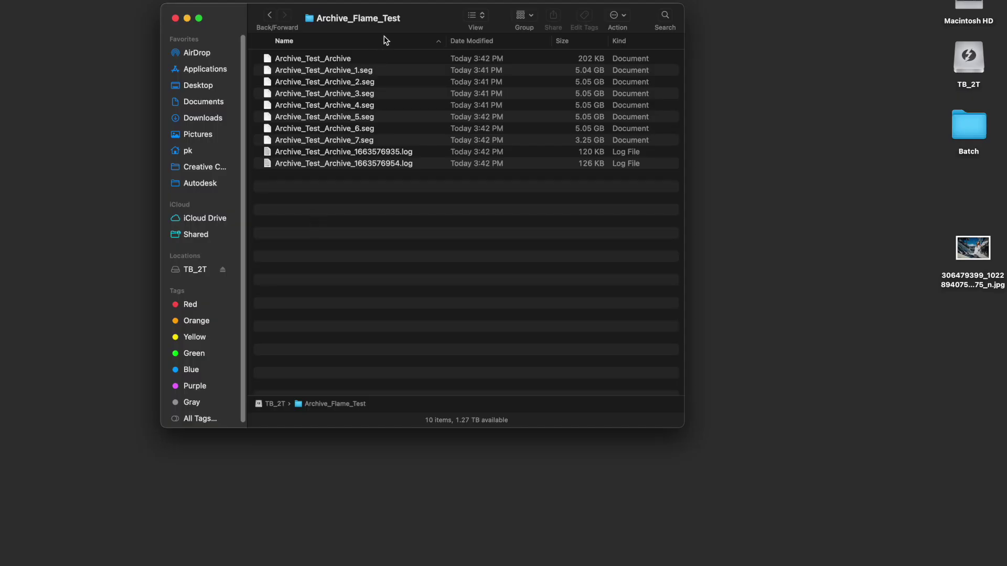
Step: Switch to Finder, reposition the Archive_Flame_Test window and inspect the Archive_Test_Archive file and its first two segment files
{"action": "left_click_drag", "start_coordinate": [421, 30], "coordinate": [516, 29]}
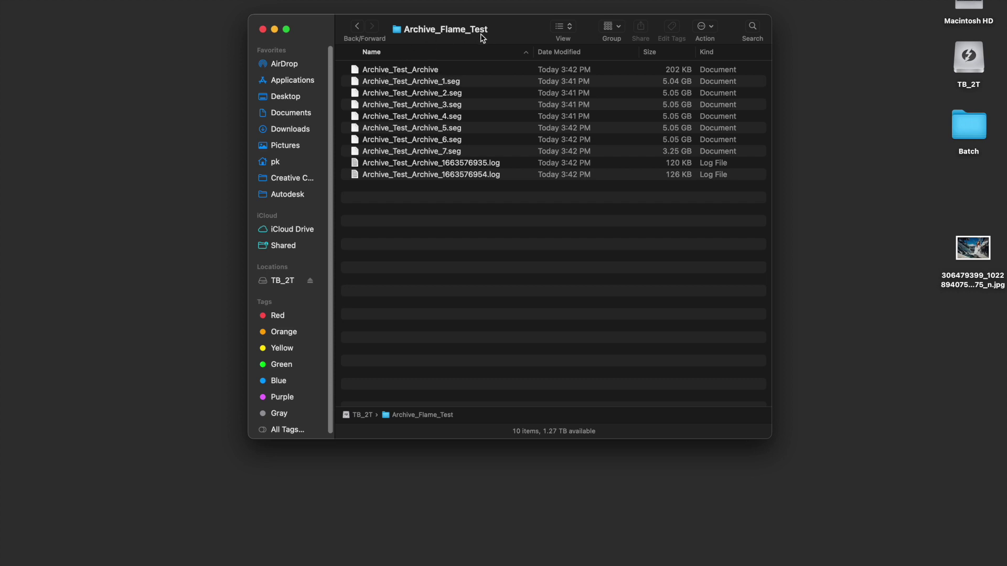
{"action": "left_click", "coordinate": [441, 70]}
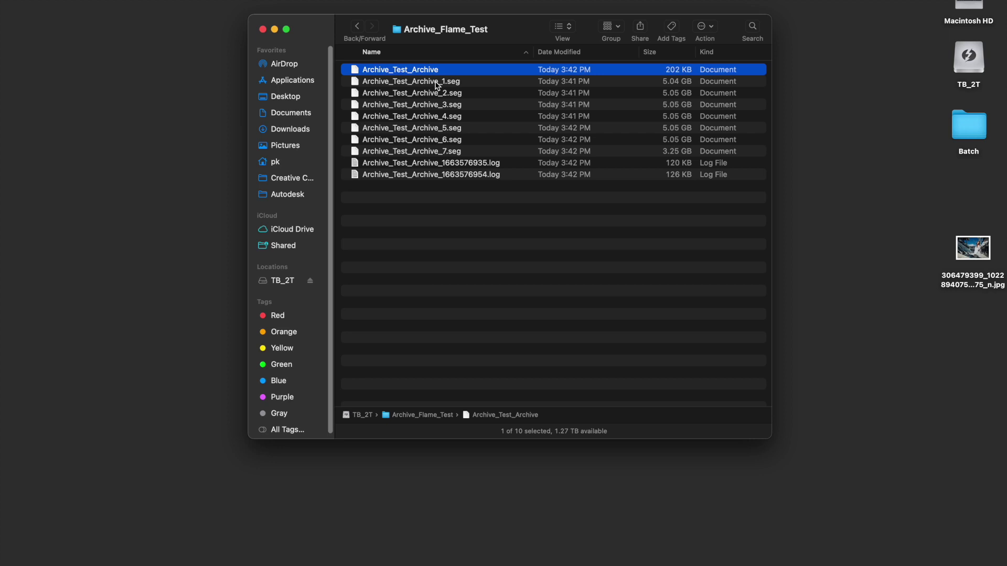
{"action": "left_click", "coordinate": [464, 82]}
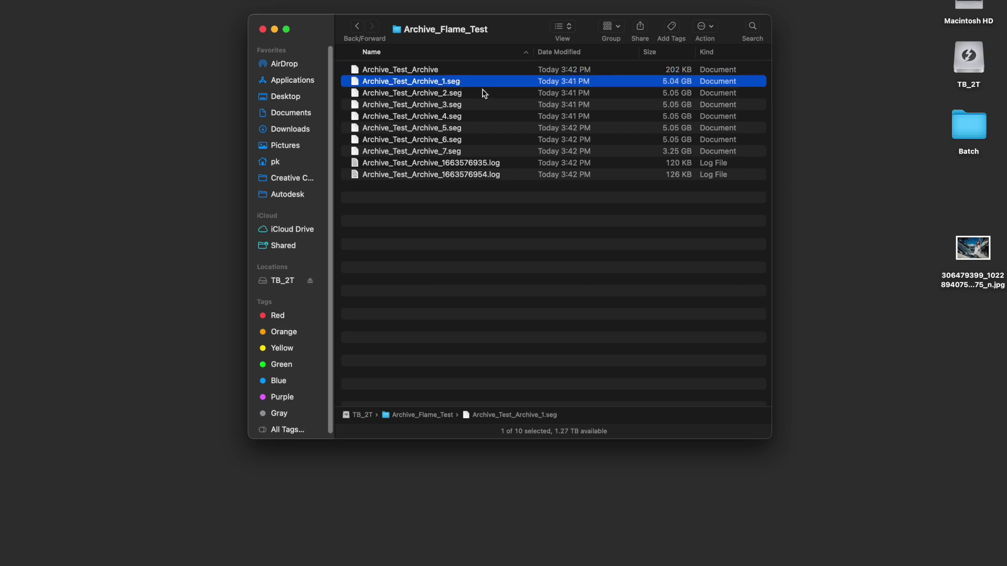
{"action": "left_click", "coordinate": [478, 94]}
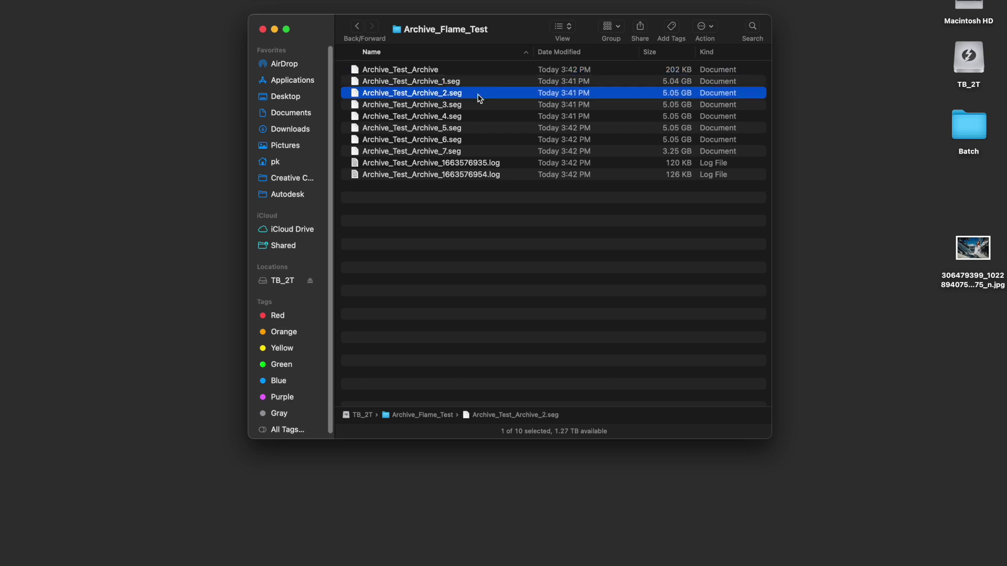
Step: Examine the file sizes of the archive segments from Archive_Test_Archive_1.seg through Archive_Test_Archive_7.seg
{"action": "left_click", "coordinate": [648, 82]}
{"action": "left_click", "coordinate": [650, 93]}
{"action": "left_click", "coordinate": [618, 105]}
{"action": "left_click", "coordinate": [623, 116]}
{"action": "left_click", "coordinate": [621, 128]}
{"action": "left_click", "coordinate": [620, 140]}
{"action": "left_click", "coordinate": [617, 151]}
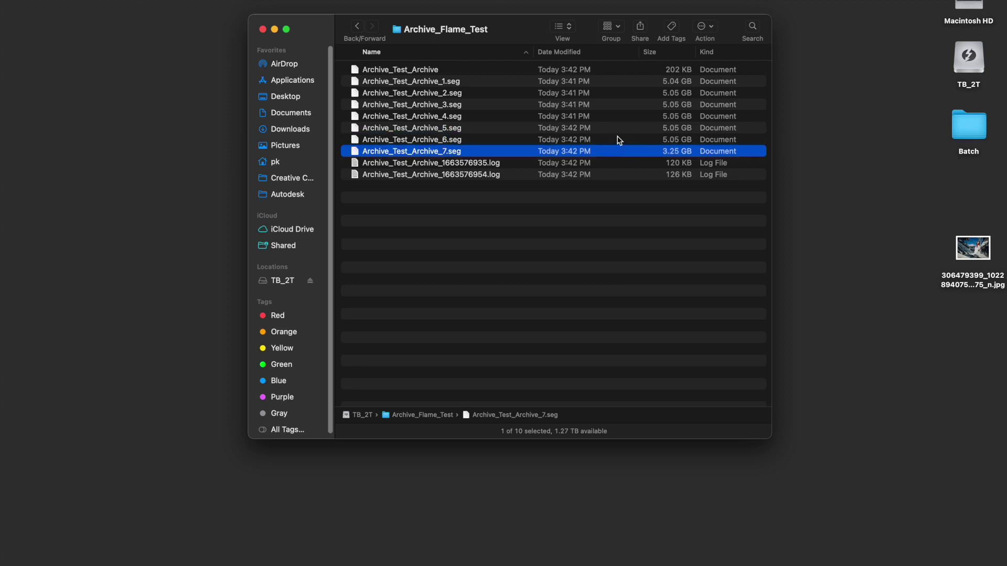
Step: Inspect the archive's two log files, then clear the file selection
{"action": "left_click", "coordinate": [540, 236]}
{"action": "left_click", "coordinate": [592, 163]}
{"action": "left_click", "coordinate": [588, 175]}
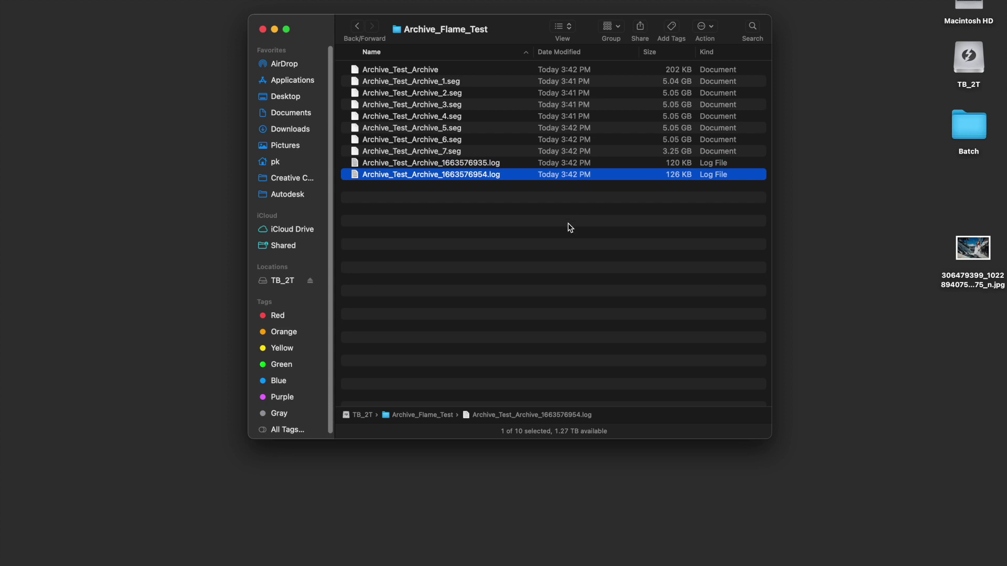
{"action": "left_click", "coordinate": [600, 212]}
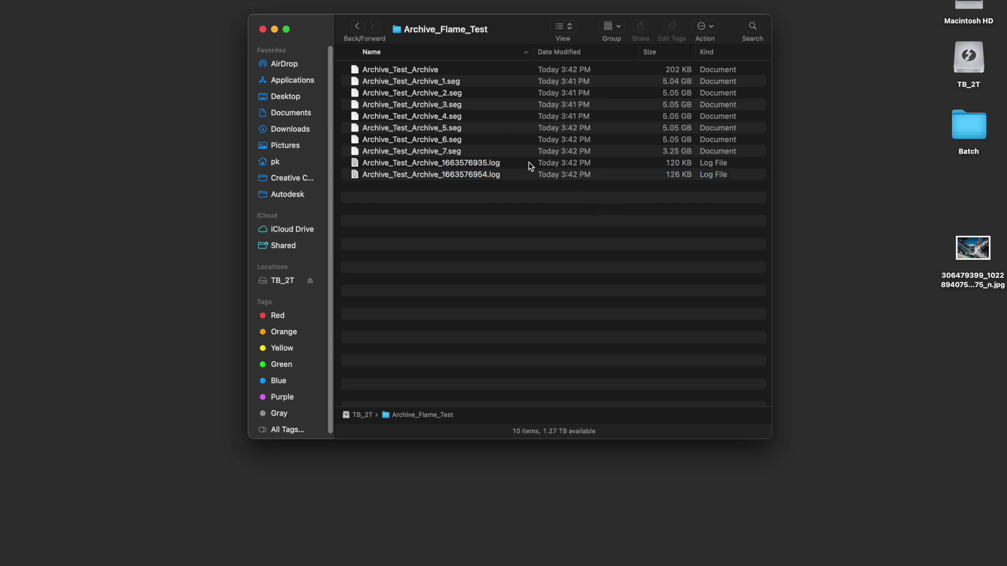
Step: Review the main Archive_Test_Archive file again together with its segment files down to Archive_Test_Archive_7.seg
{"action": "left_click", "coordinate": [500, 72]}
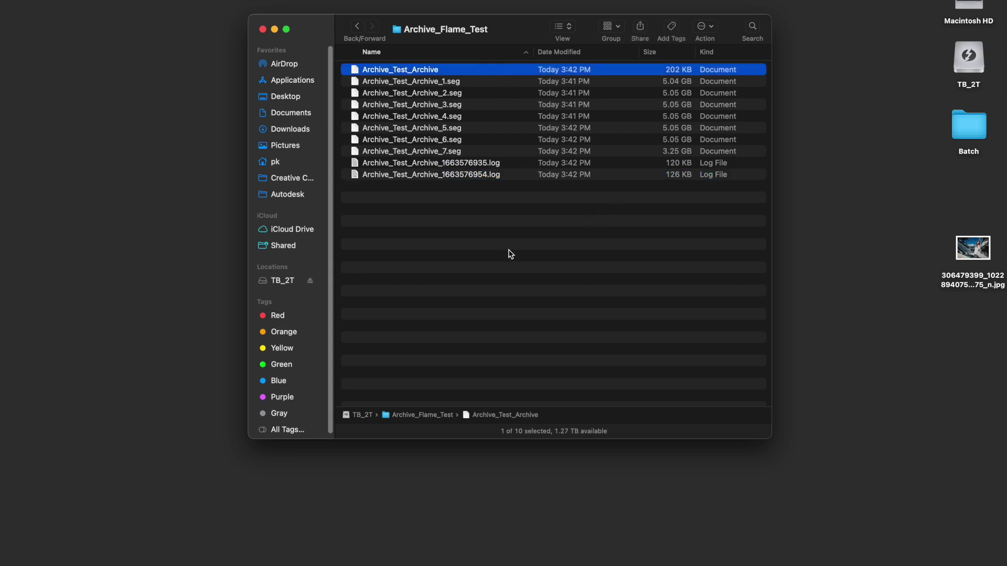
{"action": "left_click", "coordinate": [480, 83]}
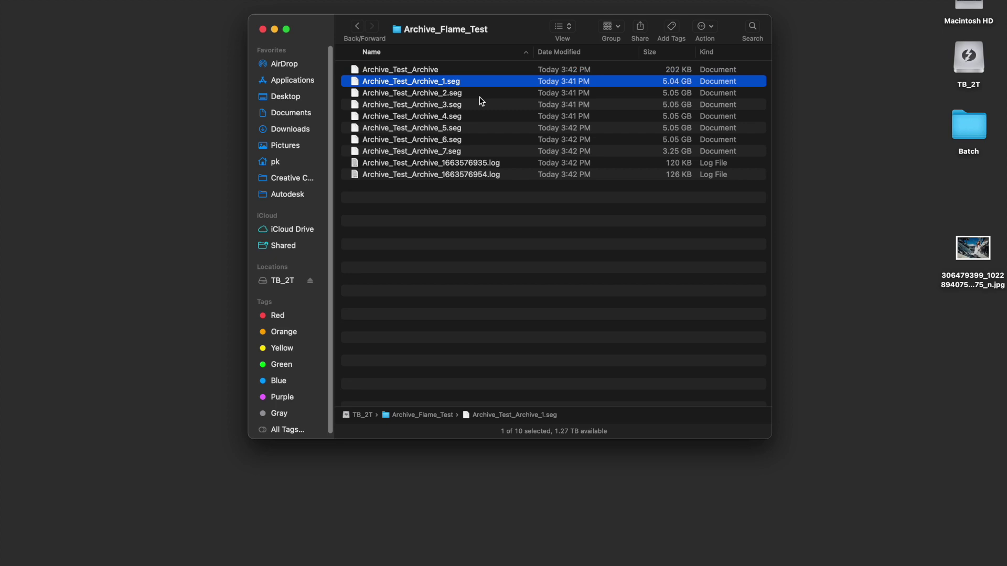
{"action": "left_click", "coordinate": [479, 96]}
{"action": "left_click_drag", "start_coordinate": [479, 120], "coordinate": [478, 129]}
{"action": "left_click", "coordinate": [478, 153]}
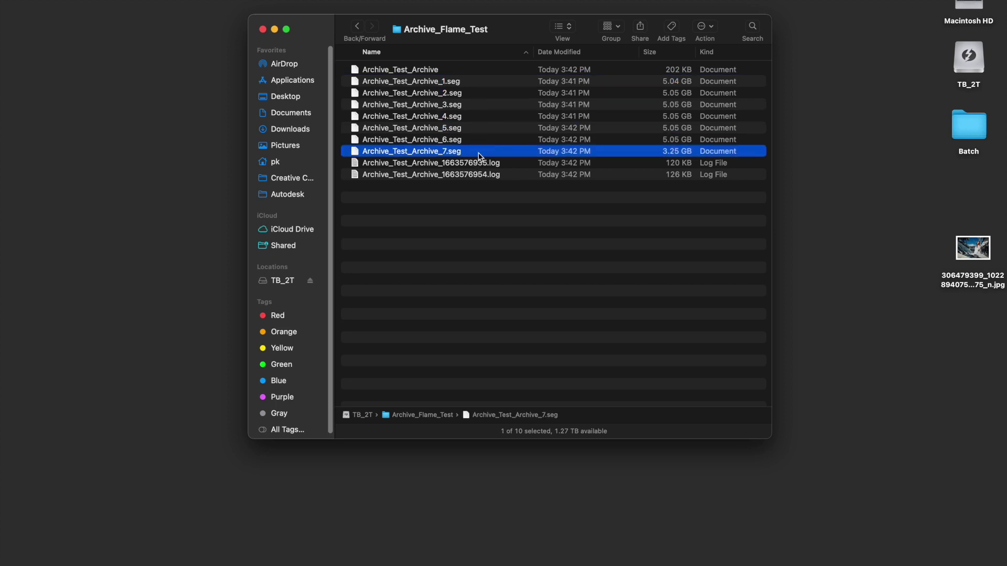
Step: Look over the segment files again, from Archive_Test_Archive_7.seg up to Archive_Test_Archive_1.seg, and review how the archive is split
{"action": "left_click", "coordinate": [479, 140]}
{"action": "left_click", "coordinate": [481, 131]}
{"action": "left_click", "coordinate": [482, 236]}
{"action": "left_click", "coordinate": [488, 128]}
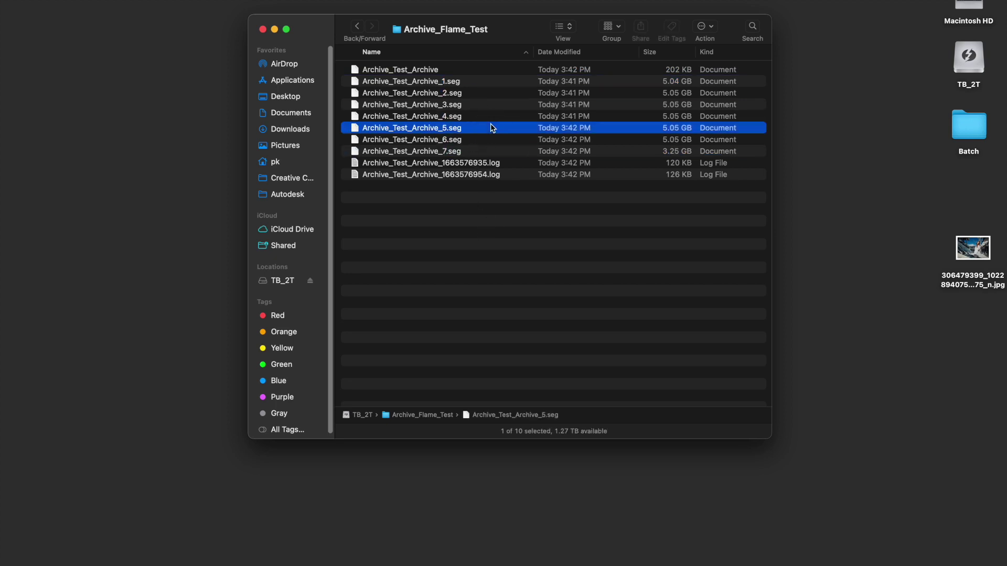
{"action": "left_click", "coordinate": [469, 86]}
{"action": "left_click", "coordinate": [471, 95]}
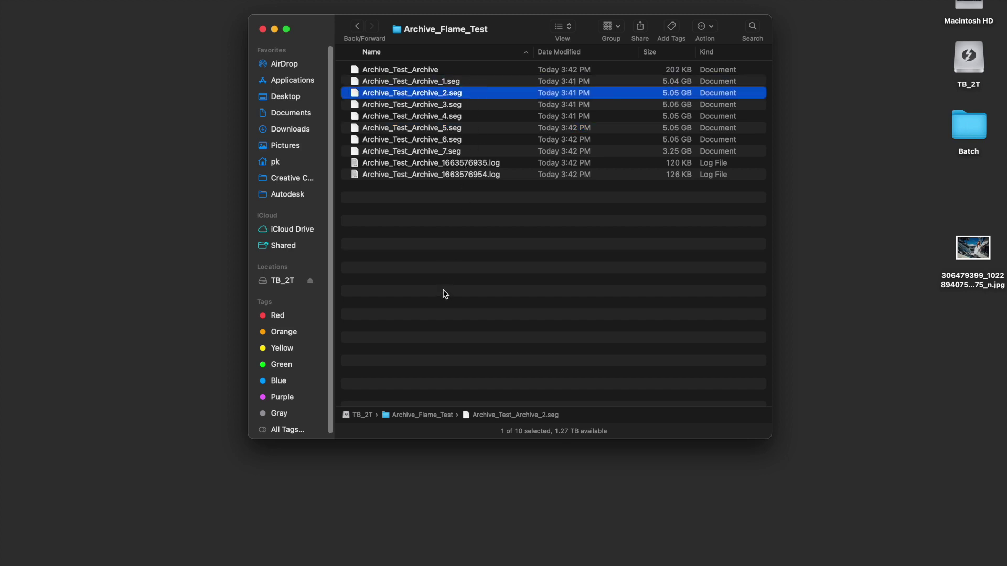
{"action": "left_click", "coordinate": [445, 294]}
{"action": "left_click", "coordinate": [475, 151]}
{"action": "left_click", "coordinate": [478, 128]}
{"action": "left_click", "coordinate": [478, 93]}
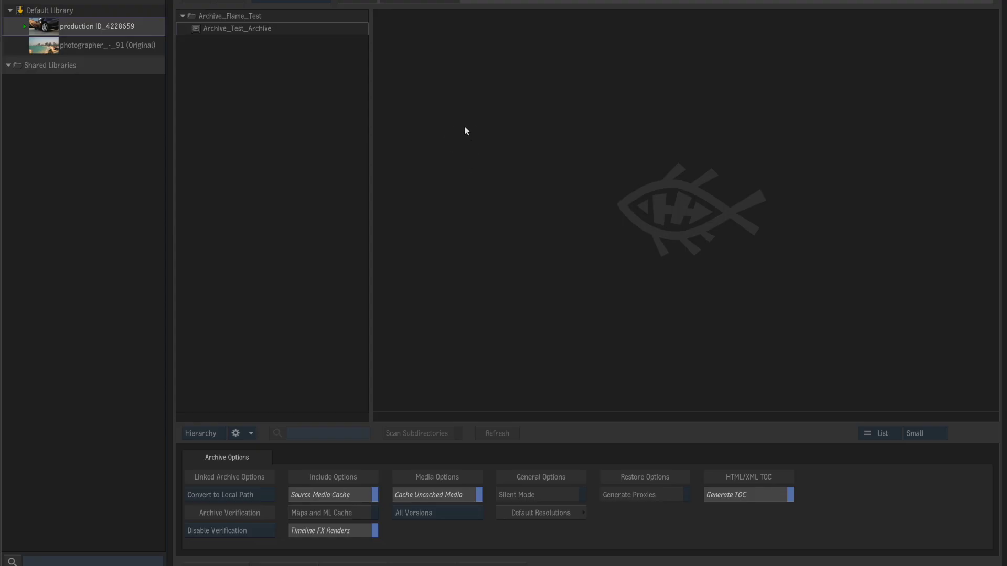
Step: Leave the archive view in Flame and place the Lake - 67201 clip from the Default Library onto Reel 2
{"action": "left_click", "coordinate": [488, 556]}
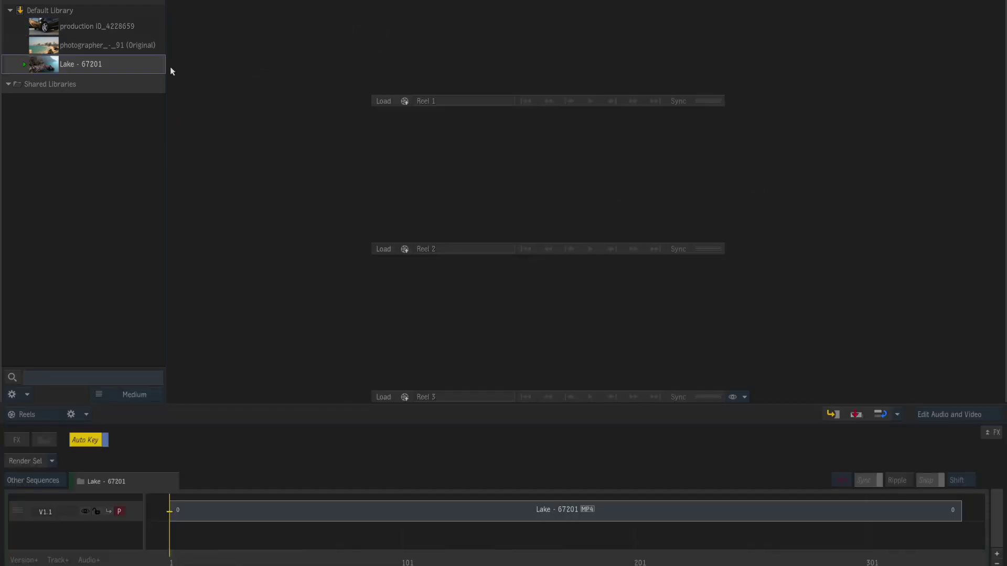
{"action": "left_click", "coordinate": [147, 64]}
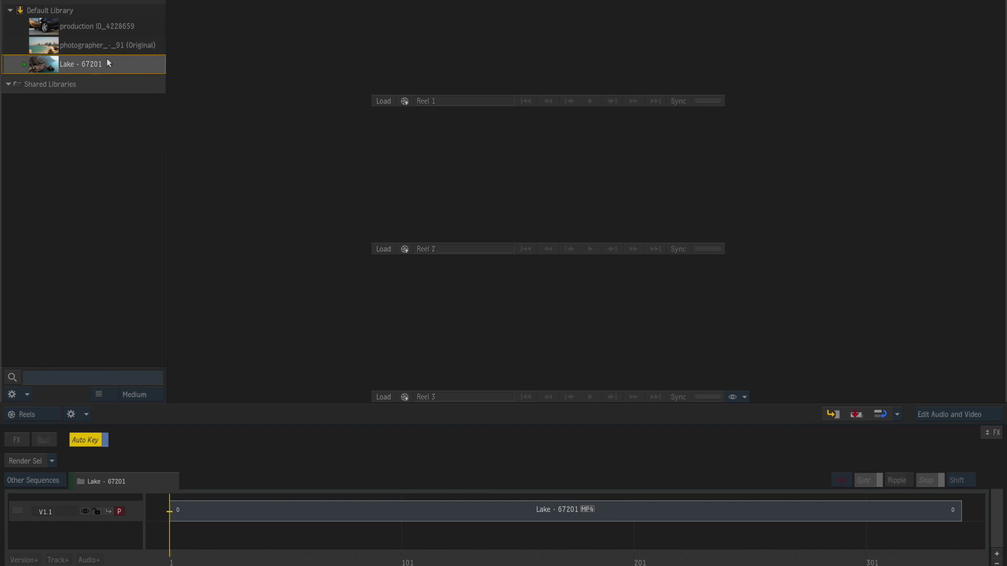
{"action": "left_click_drag", "start_coordinate": [125, 65], "coordinate": [448, 186]}
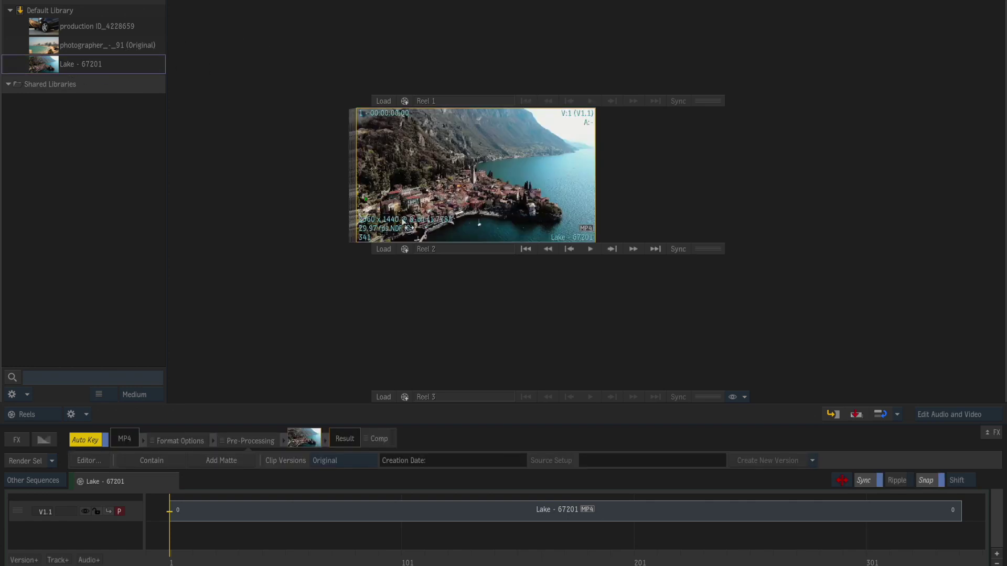
{"action": "left_click_drag", "start_coordinate": [369, 236], "coordinate": [359, 207]}
{"action": "left_click_drag", "start_coordinate": [479, 171], "coordinate": [348, 215]}
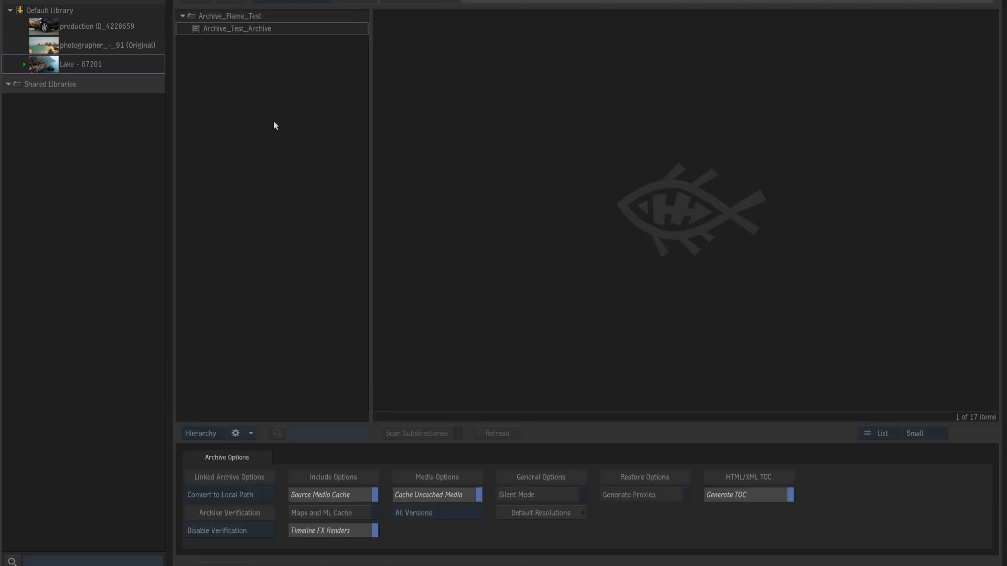
Step: Archive the current project into the existing Archive_Test_Archive, and close and reopen that archive
{"action": "left_click", "coordinate": [303, 29]}
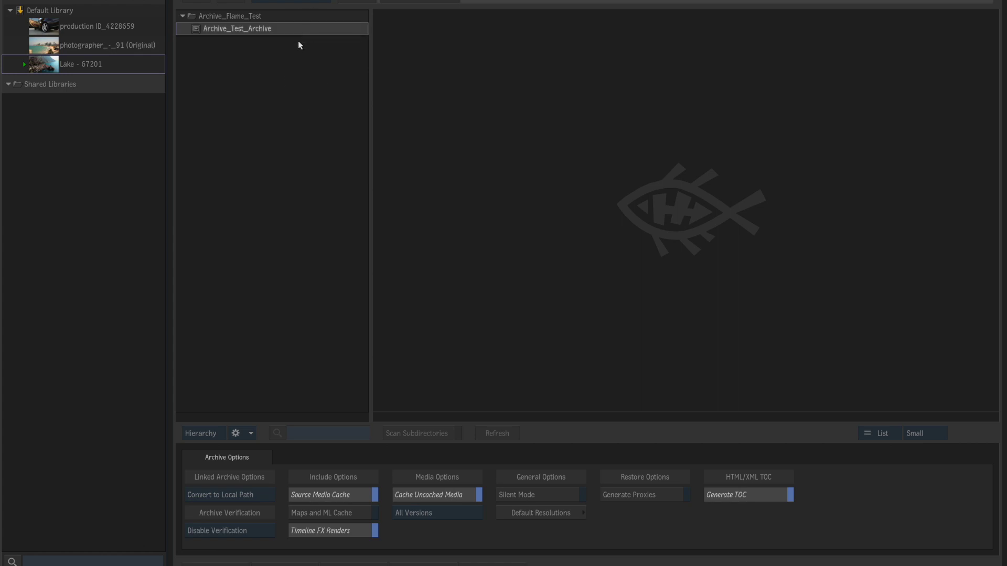
{"action": "double_click", "coordinate": [273, 29]}
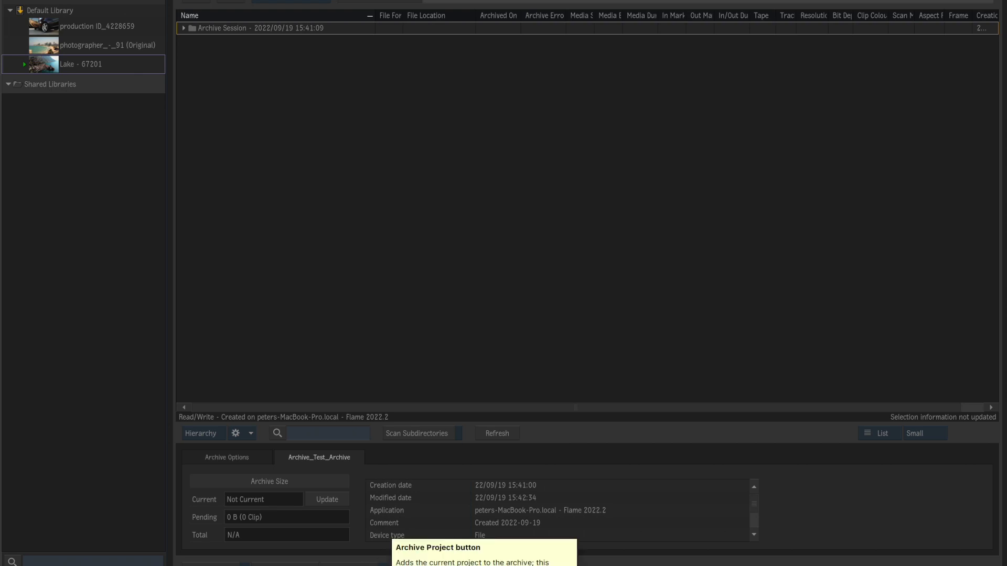
{"action": "left_click", "coordinate": [349, 560]}
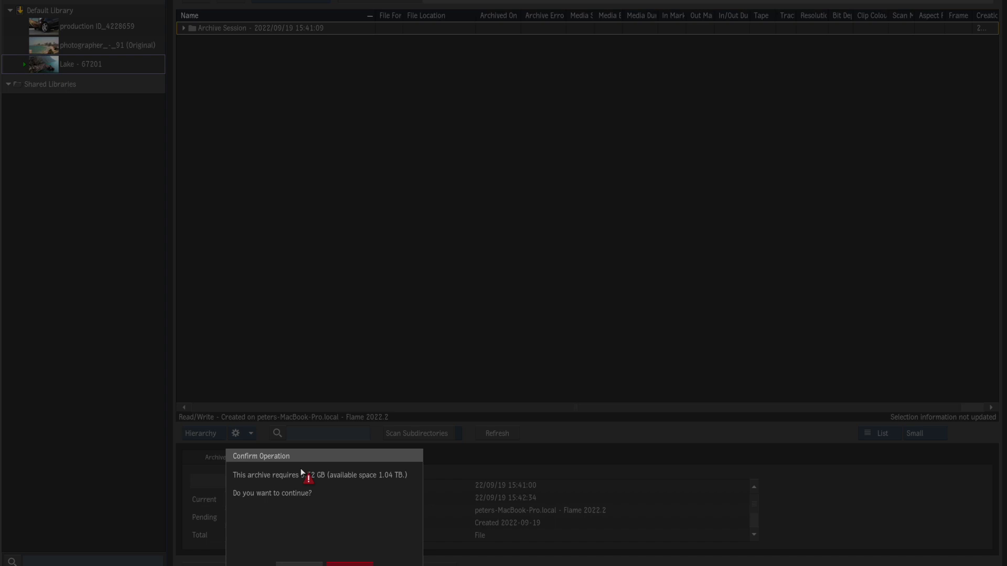
{"action": "key", "text": "Return"}
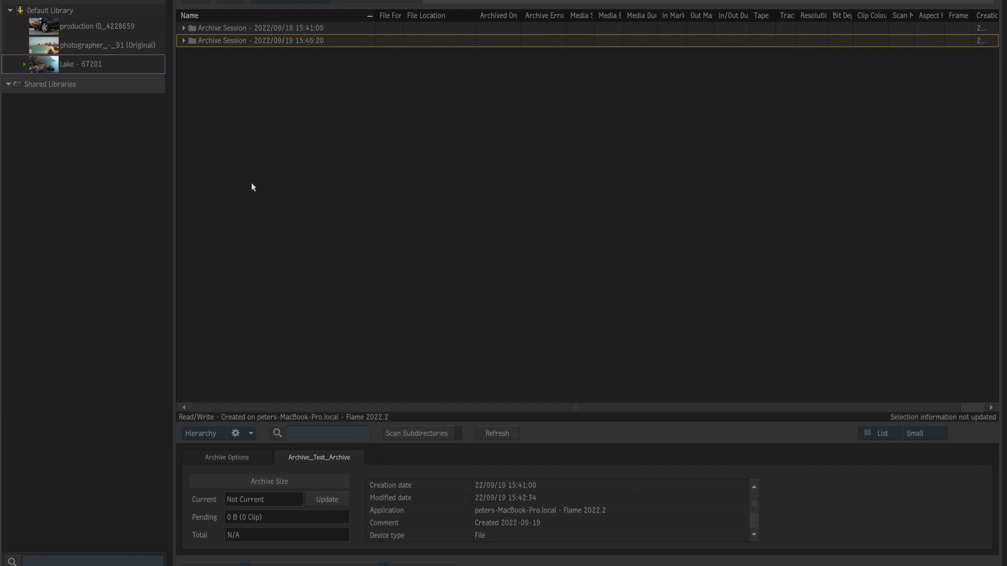
{"action": "left_click", "coordinate": [283, 563]}
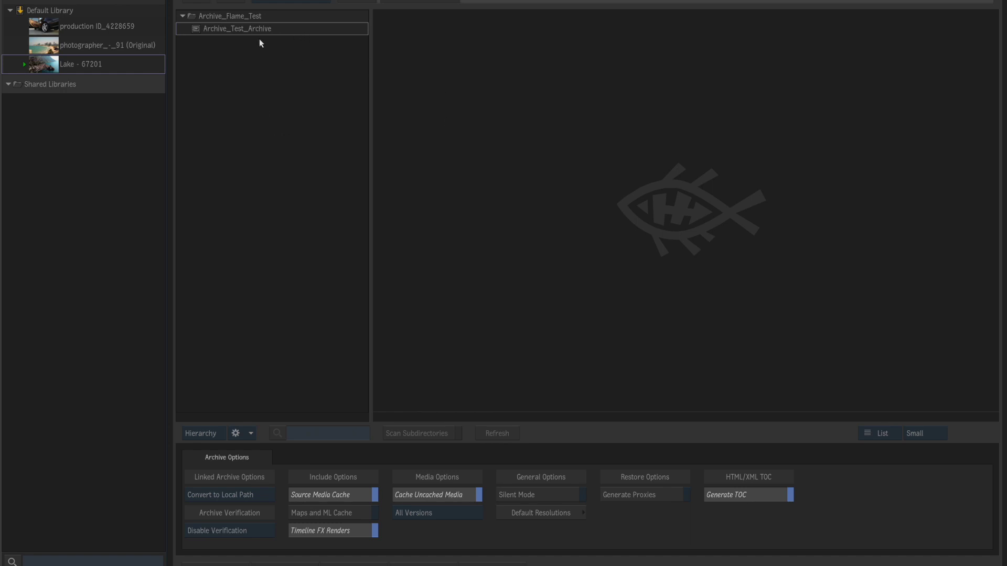
{"action": "double_click", "coordinate": [271, 30]}
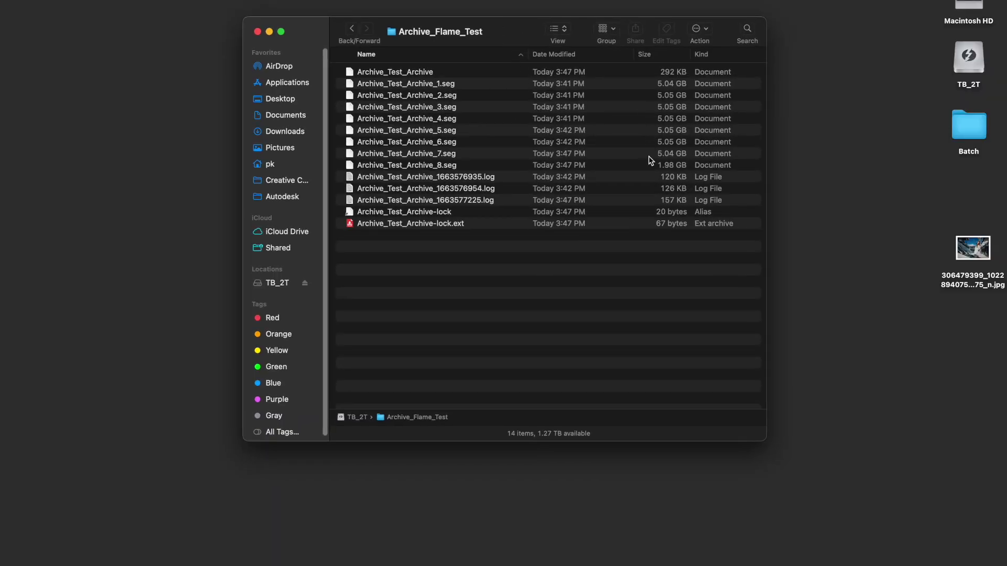
Step: Switch to Finder and compare the sizes and modification times of Archive_Test_Archive_7.seg and Archive_Test_Archive_8.seg
{"action": "left_click", "coordinate": [644, 167]}
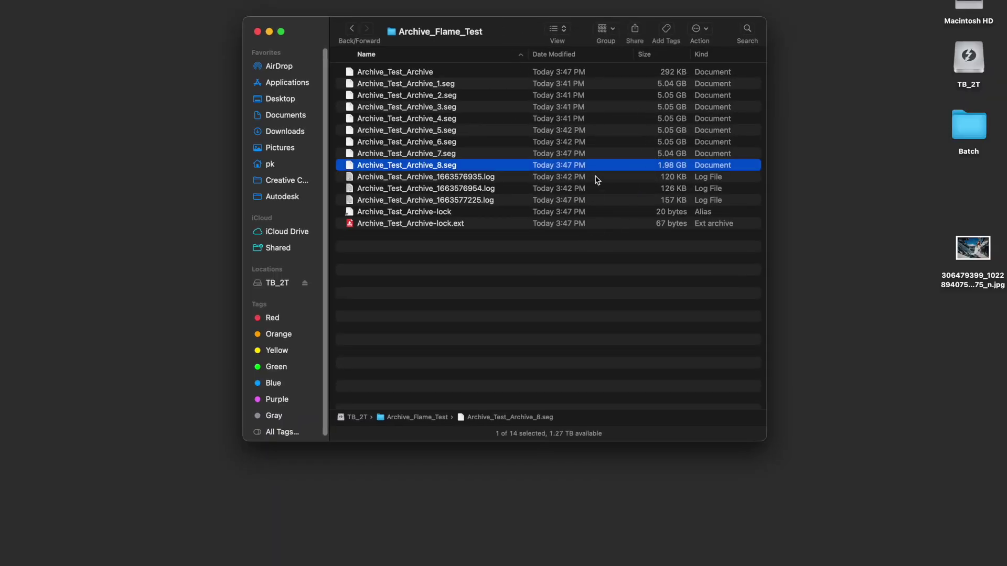
{"action": "left_click", "coordinate": [598, 153]}
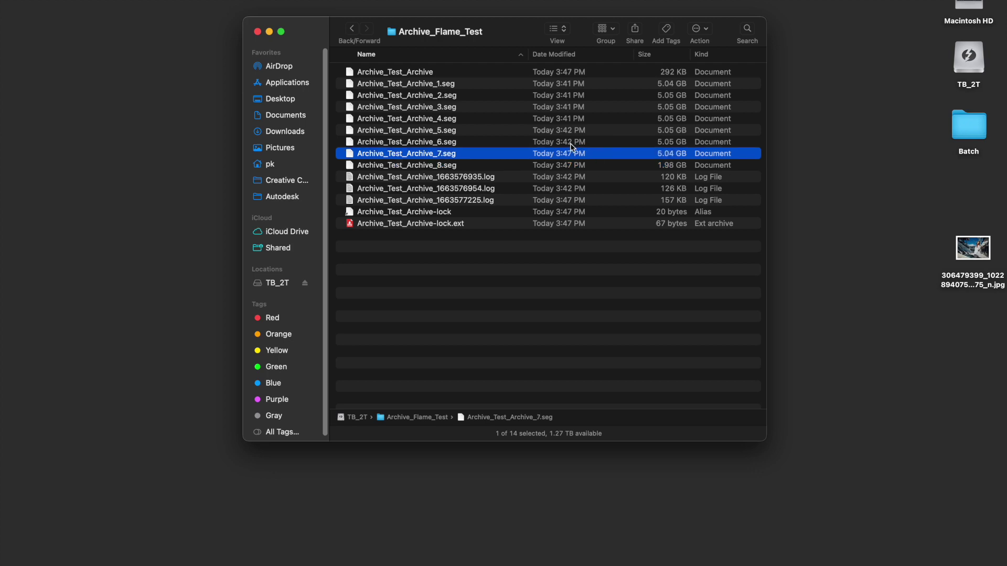
{"action": "left_click", "coordinate": [614, 166], "text": "shift"}
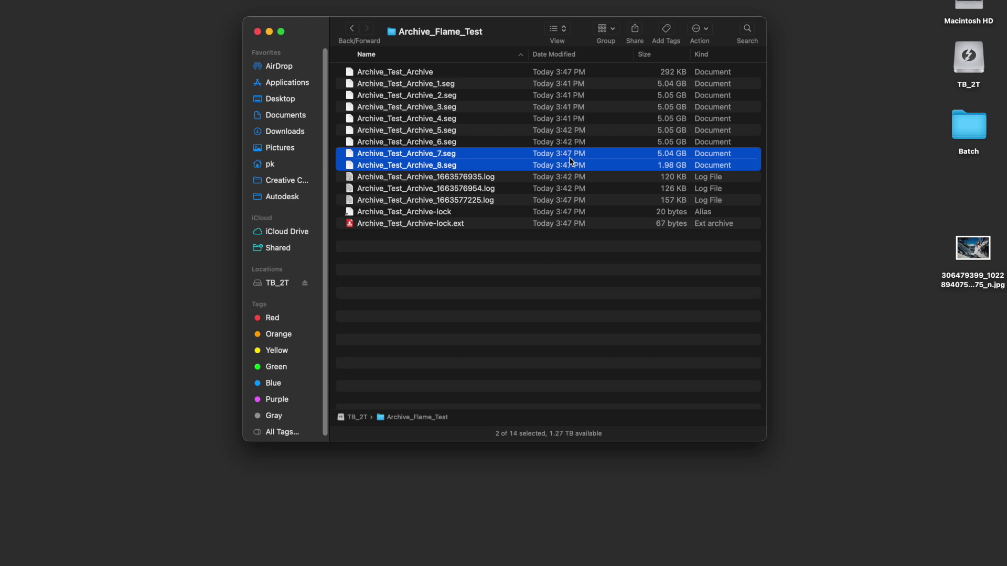
{"action": "left_click", "coordinate": [642, 156]}
{"action": "left_click", "coordinate": [644, 160]}
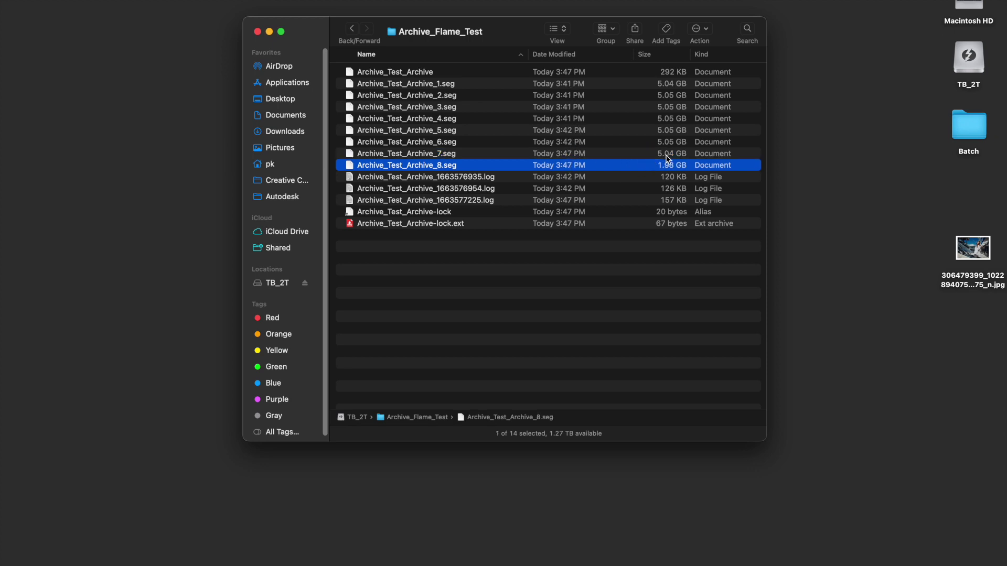
{"action": "left_click", "coordinate": [657, 156]}
{"action": "left_click", "coordinate": [634, 164]}
{"action": "left_click", "coordinate": [635, 156]}
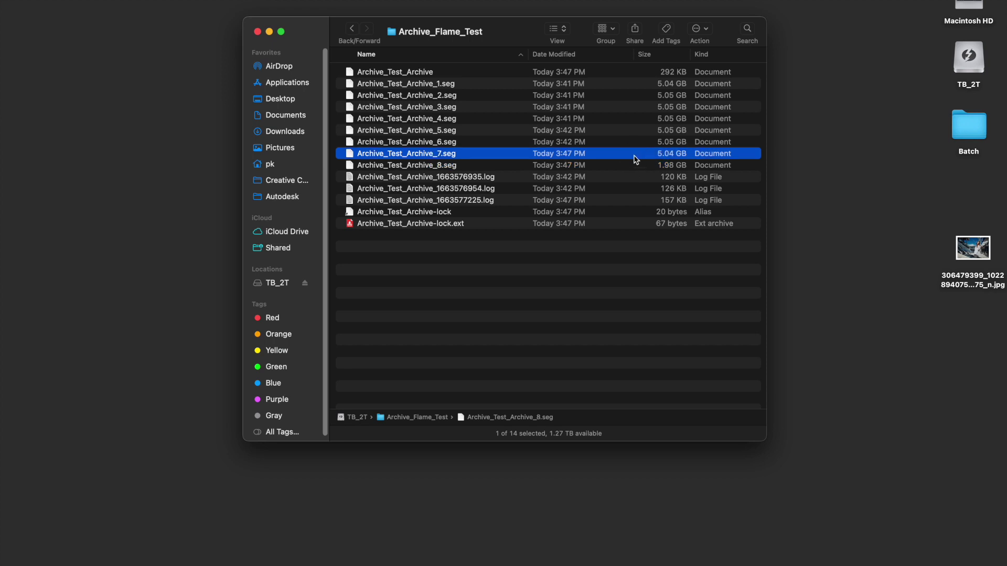
{"action": "left_click", "coordinate": [631, 163]}
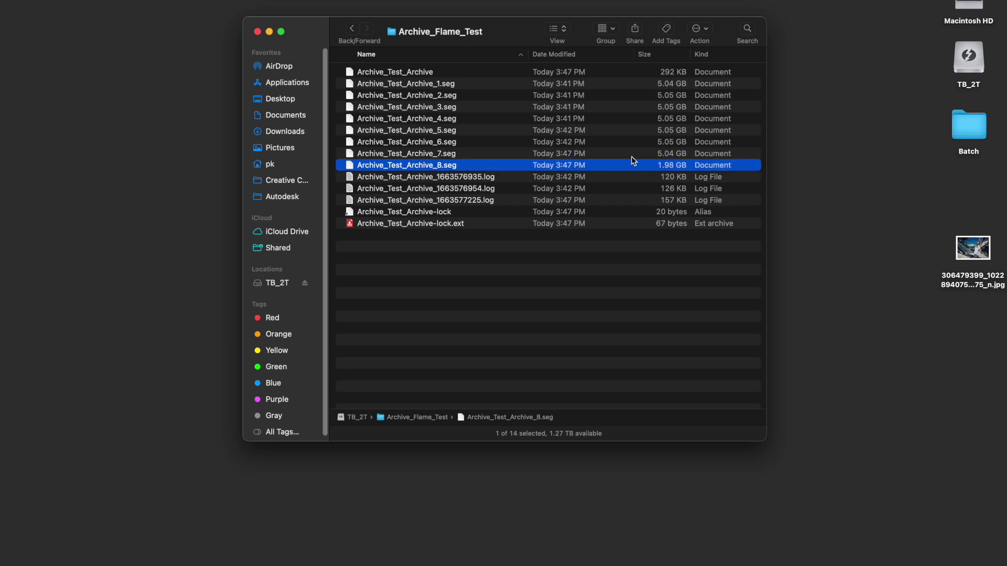
{"action": "left_click", "coordinate": [632, 155]}
{"action": "left_click", "coordinate": [632, 165]}
Step: Clear the segment selection and inspect the newest log file, Archive_Test_Archive_1663577225.log
{"action": "left_click", "coordinate": [608, 256]}
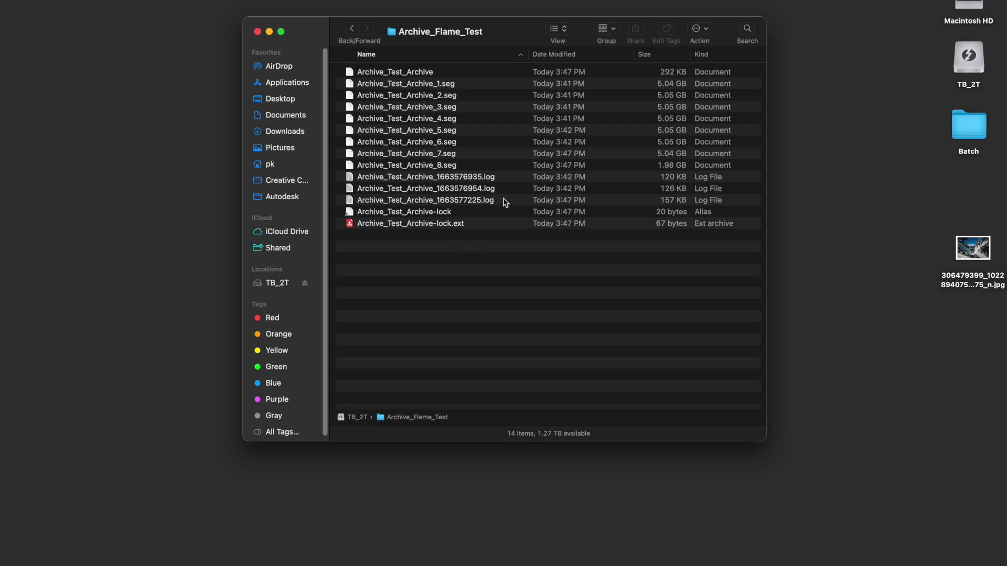
{"action": "left_click", "coordinate": [512, 201]}
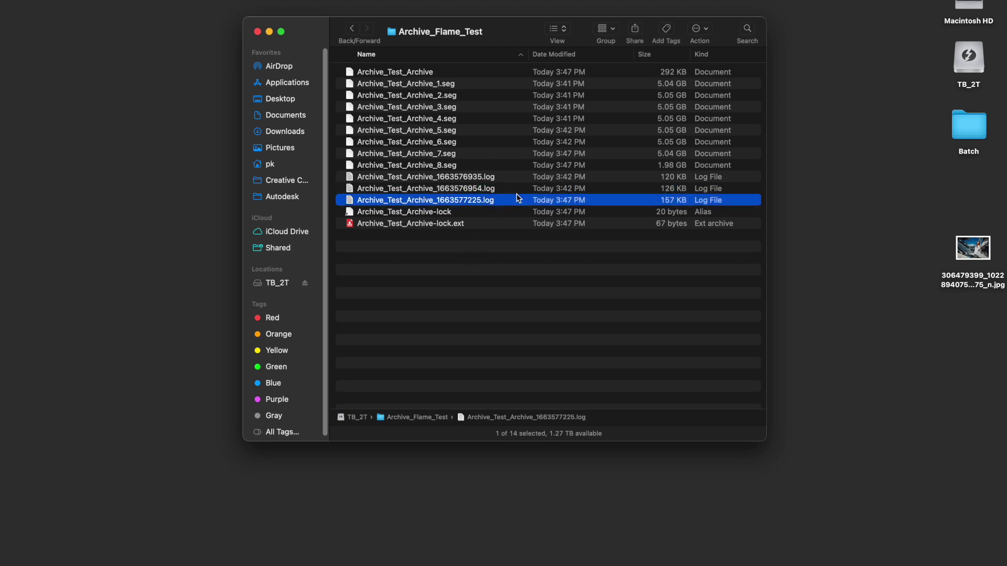